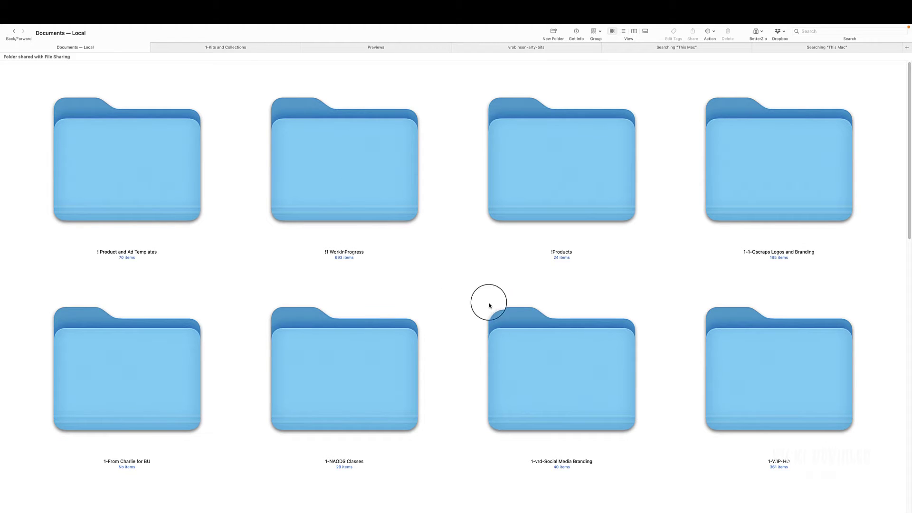
{"action": "left_click", "coordinate": [249, 49]}
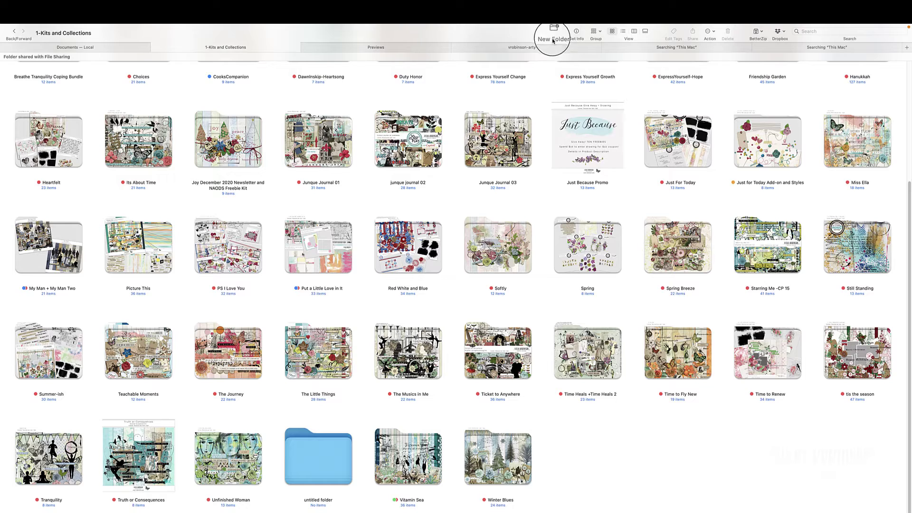
Add a second empty folder, untitled folder 2, using File > New Folder.
{"action": "mouse_move", "coordinate": [24, 25]}
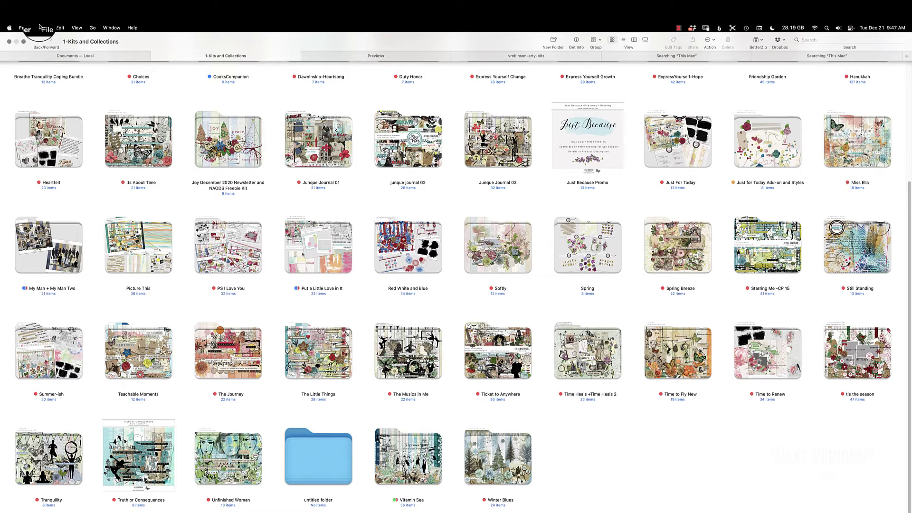
{"action": "left_click", "coordinate": [46, 27]}
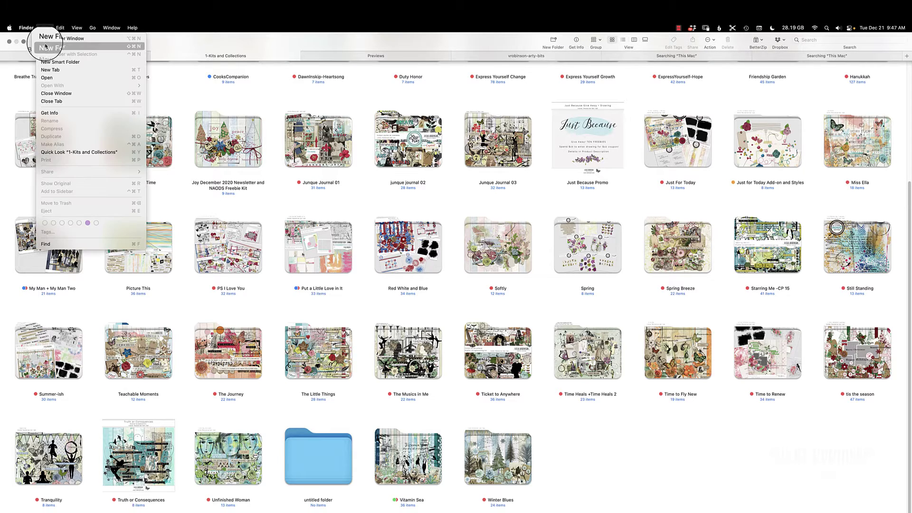
{"action": "left_click", "coordinate": [52, 47]}
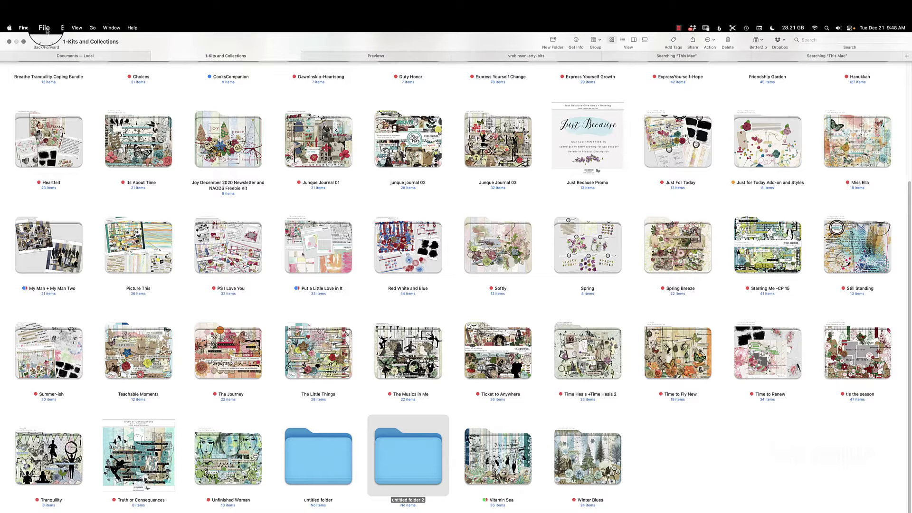
Paste the copied kit preview collage as untitled folder 2's icon in its Get Info window.
{"action": "left_click", "coordinate": [45, 28]}
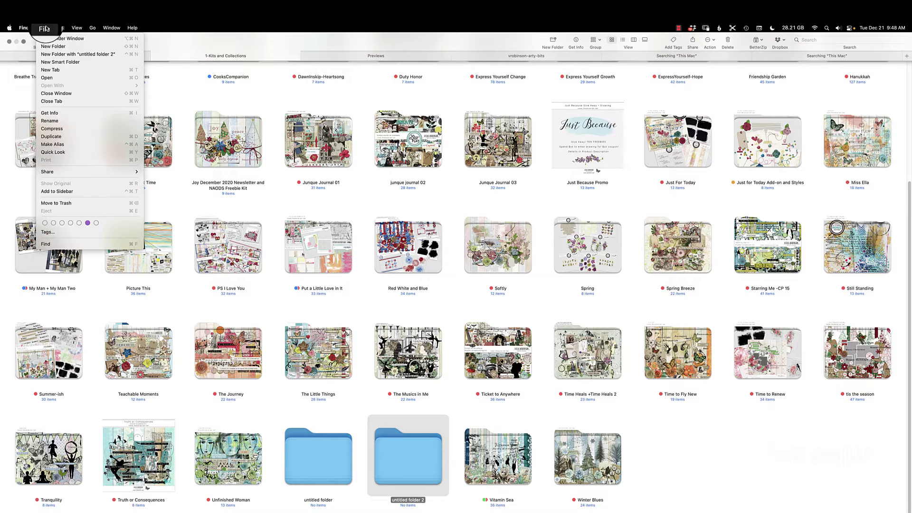
{"action": "left_click", "coordinate": [54, 115]}
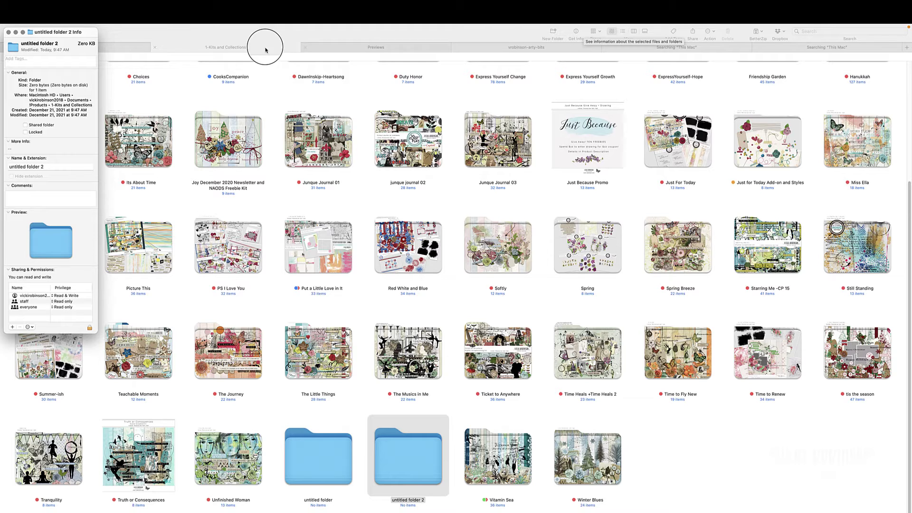
{"action": "left_click_drag", "start_coordinate": [50, 32], "coordinate": [499, 108]}
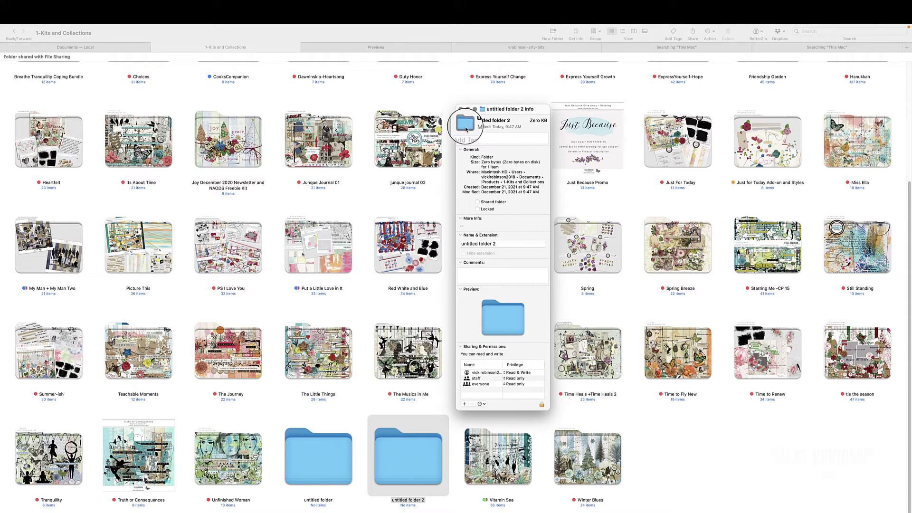
{"action": "key", "text": "cmd+v"}
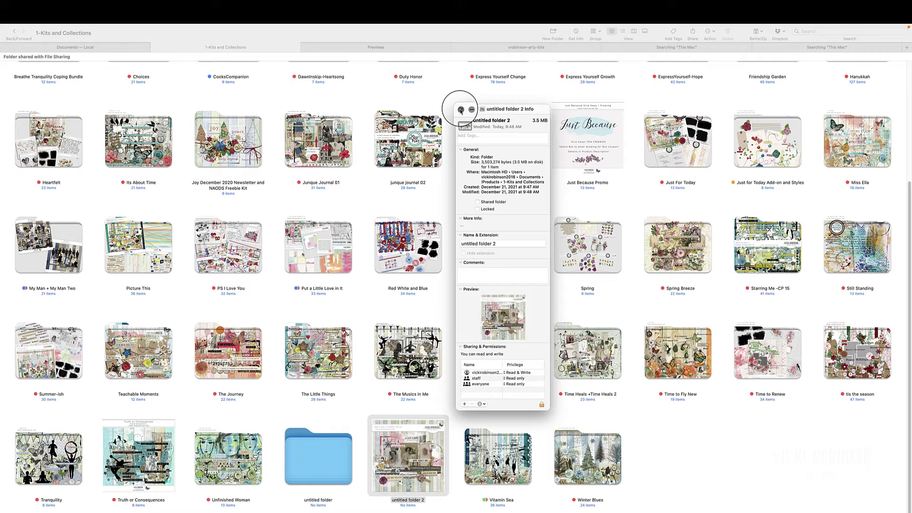
{"action": "left_click", "coordinate": [460, 109]}
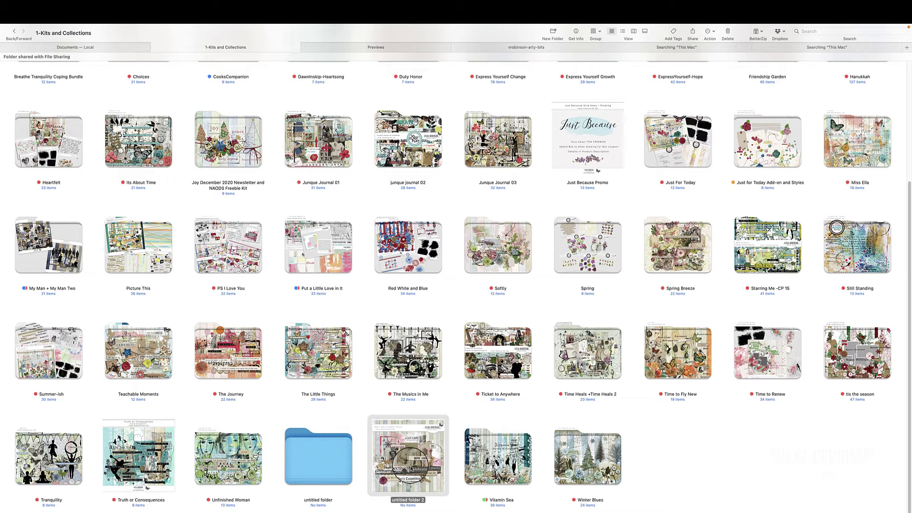
Delete the custom kit icon from untitled folder 2 in its Get Info window.
{"action": "left_click", "coordinate": [575, 33]}
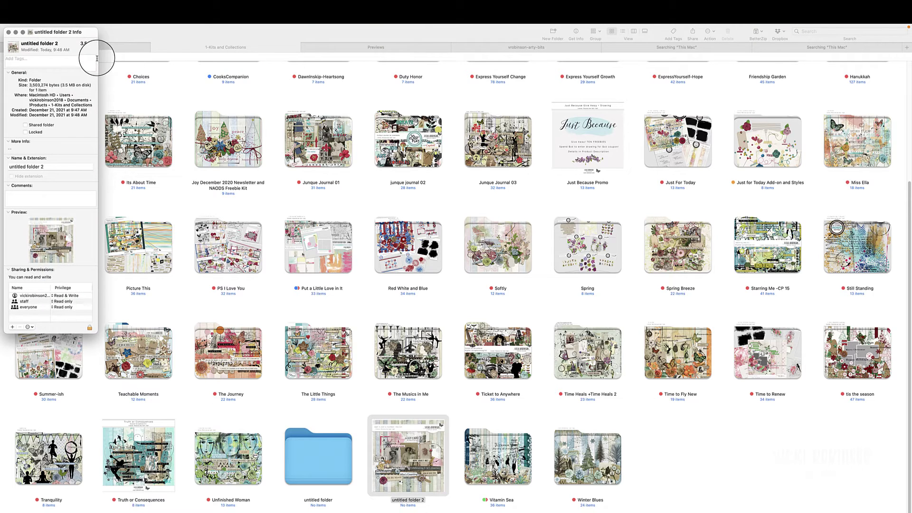
{"action": "left_click_drag", "start_coordinate": [77, 30], "coordinate": [415, 55]}
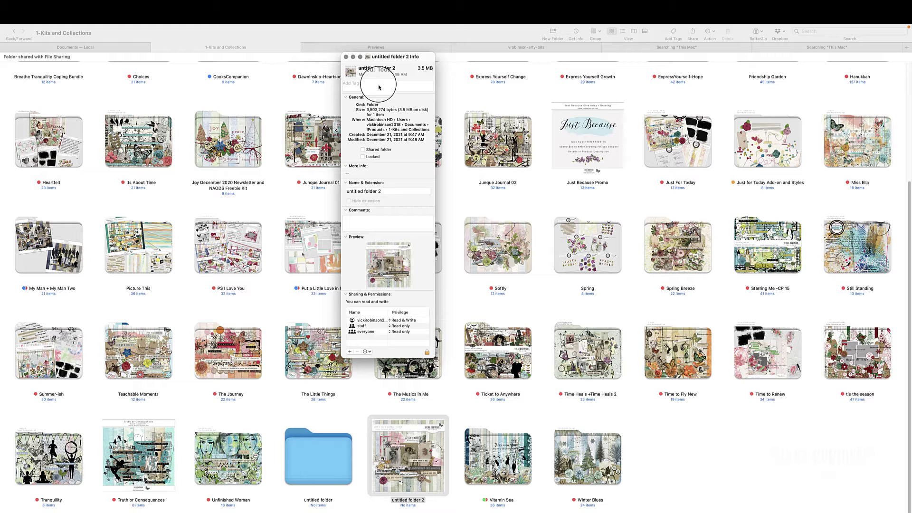
{"action": "left_click", "coordinate": [351, 71]}
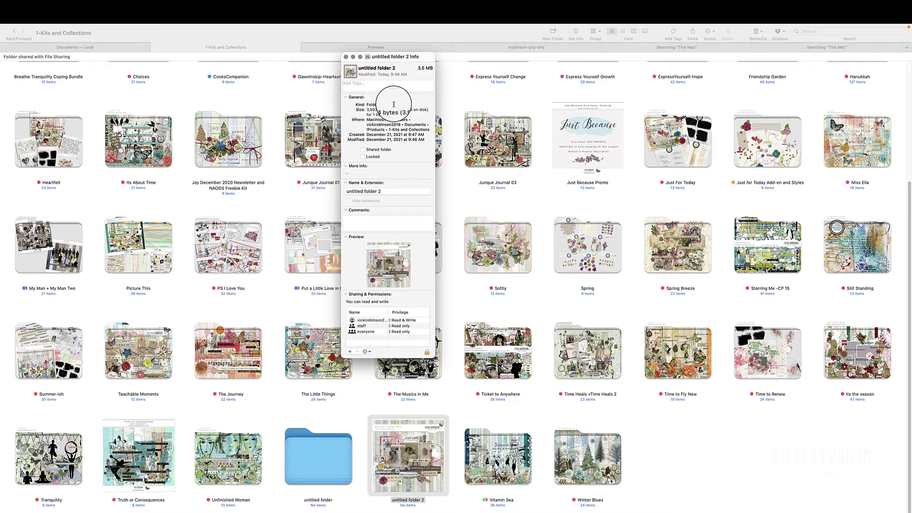
{"action": "key", "text": "BackSpace"}
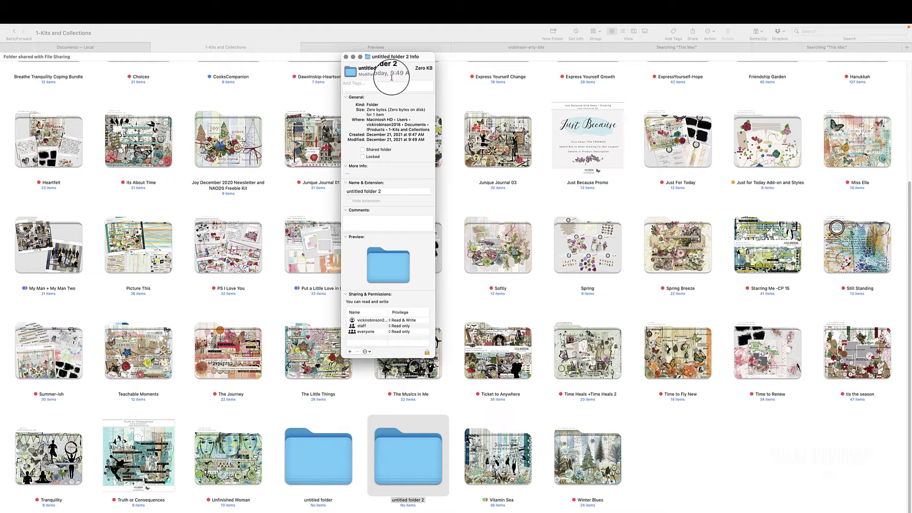
Close the Info window, copy the age is just a number preview in Preview, and return to Finder.
{"action": "left_click", "coordinate": [345, 58]}
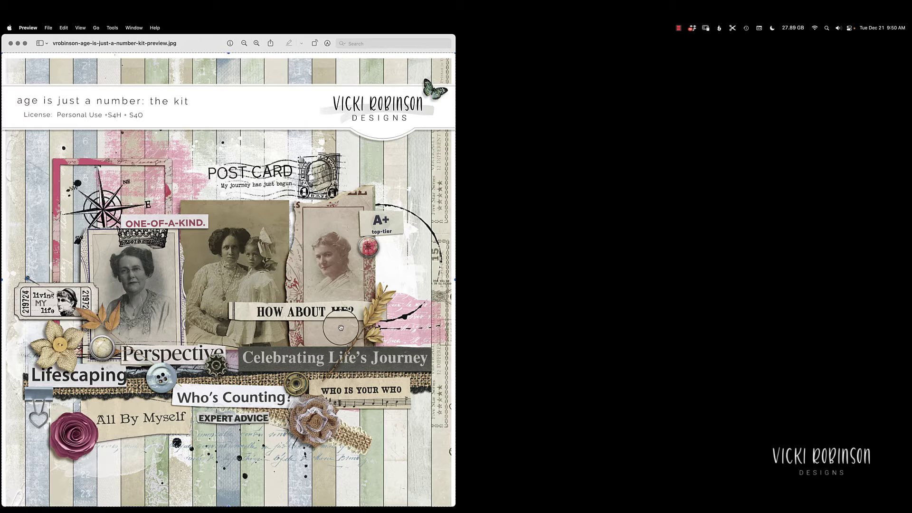
{"action": "key", "text": "super+c"}
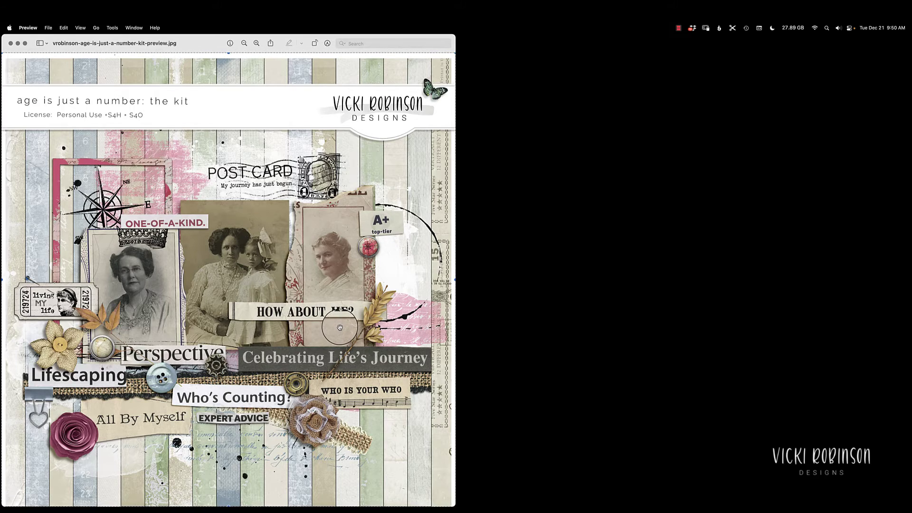
{"action": "key", "text": "Escape"}
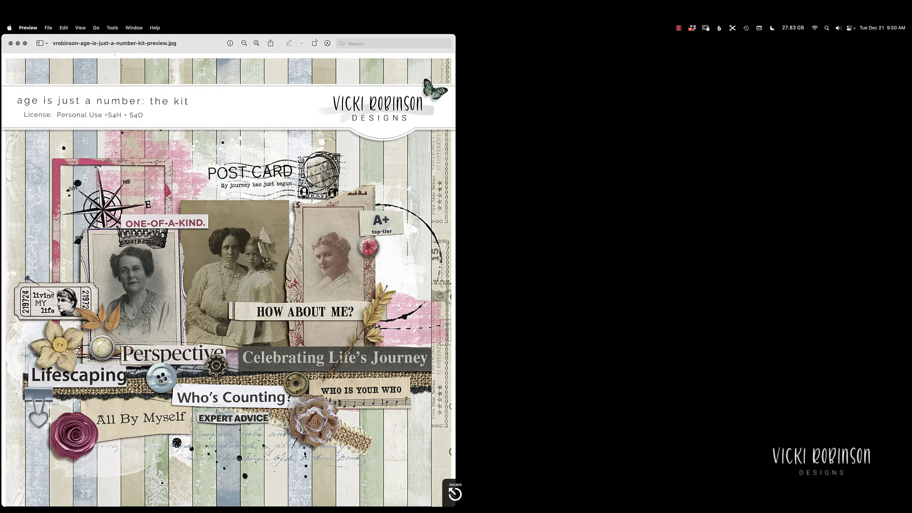
{"action": "left_click", "coordinate": [195, 506]}
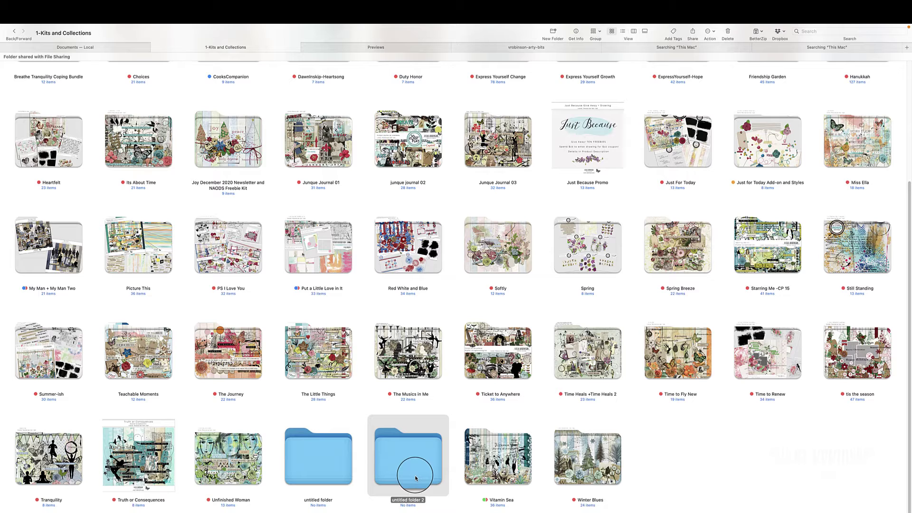
{"action": "left_click", "coordinate": [576, 32]}
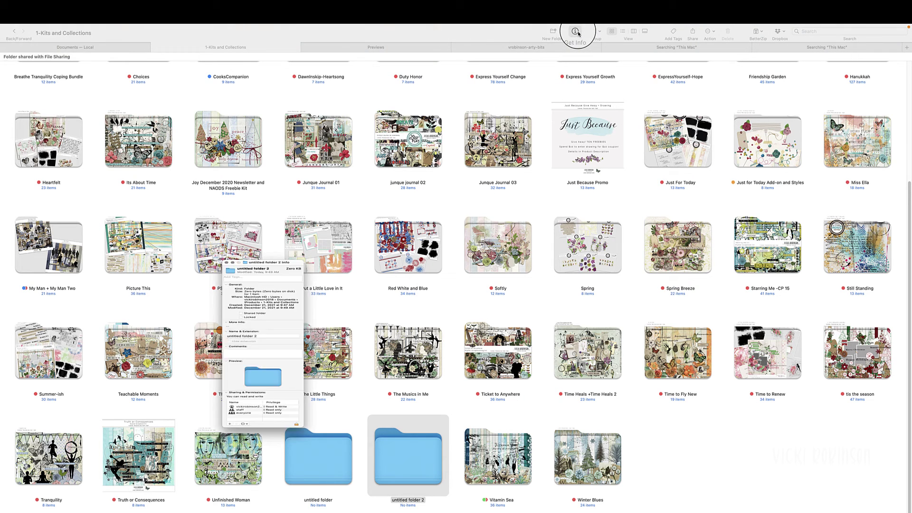
{"action": "left_click_drag", "start_coordinate": [71, 30], "coordinate": [448, 51]}
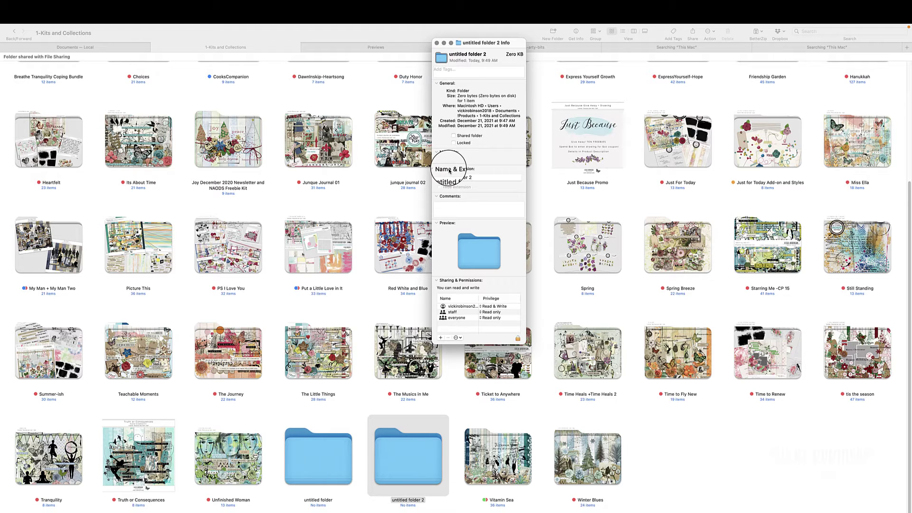
{"action": "key", "text": "super+v"}
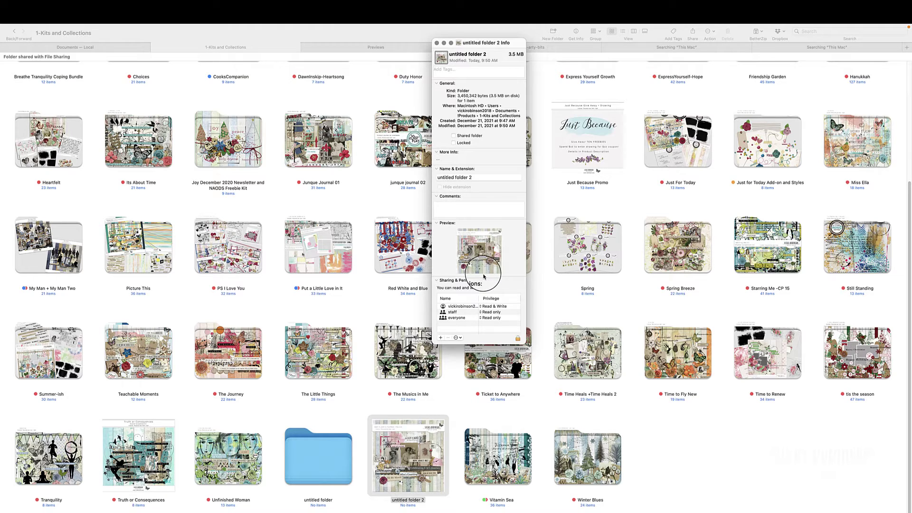
{"action": "key", "text": "super+z"}
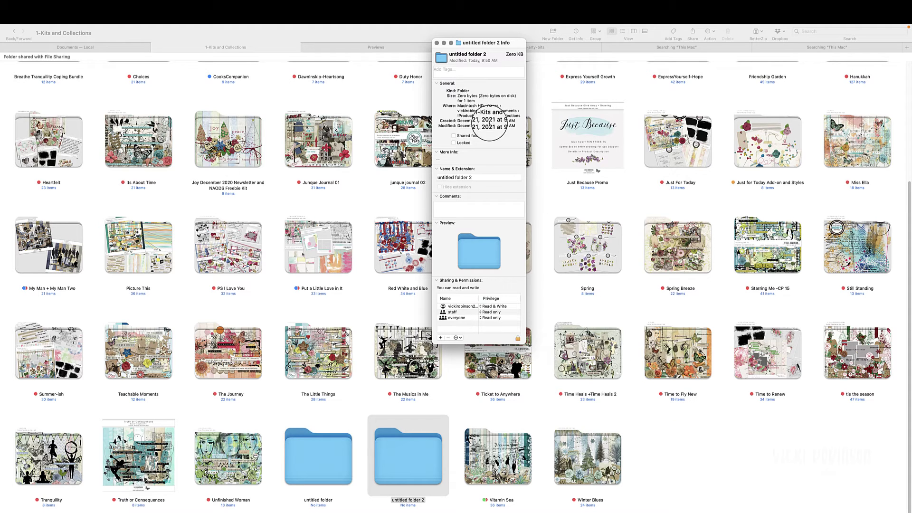
{"action": "left_click", "coordinate": [437, 43]}
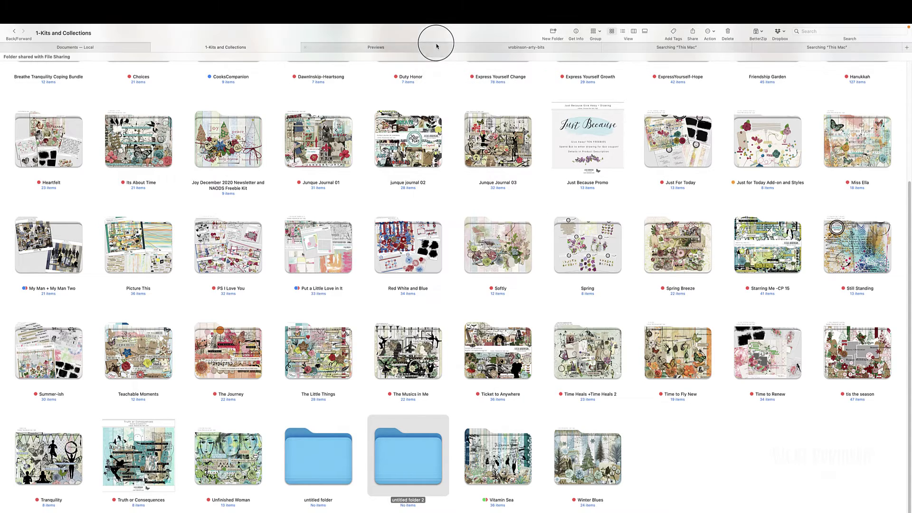
Open the Winter Blues folder and drag vrd-winter-blues-03.jpg onto the 2021 Pages Info icon.
{"action": "left_click", "coordinate": [577, 458]}
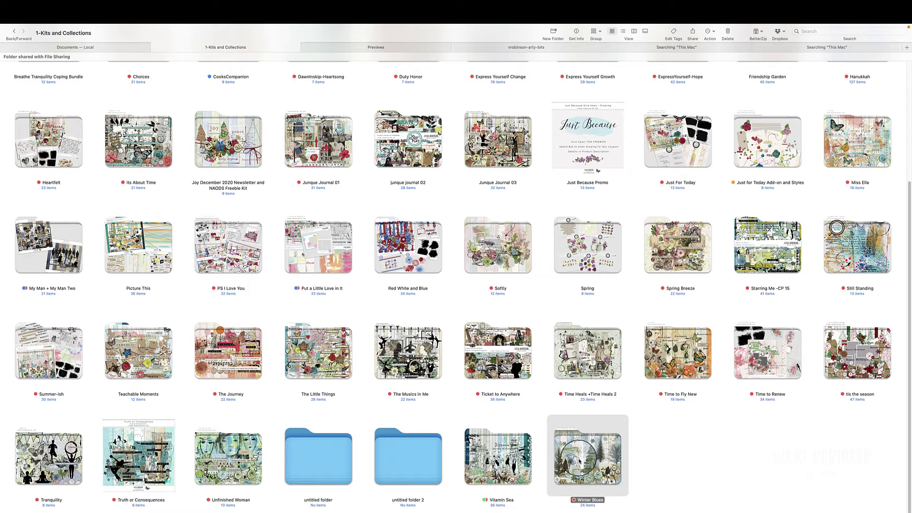
{"action": "double_click", "coordinate": [579, 460]}
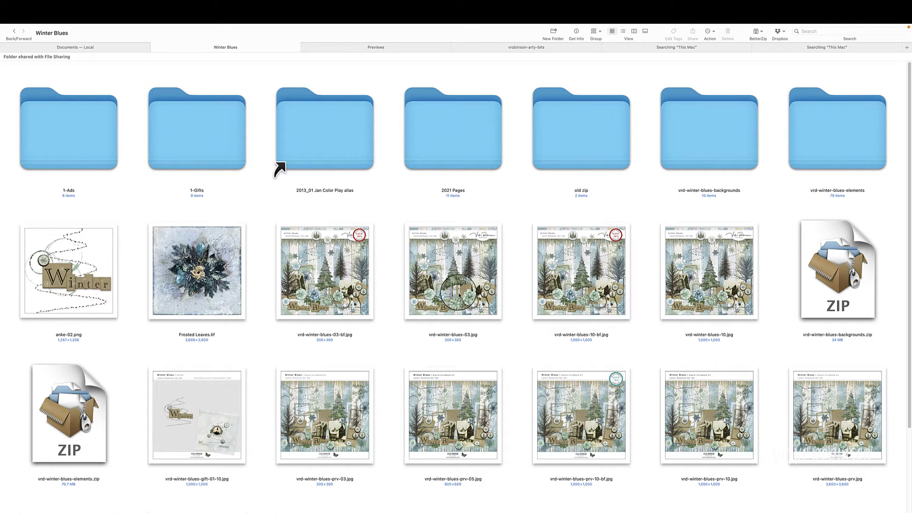
{"action": "left_click", "coordinate": [451, 140]}
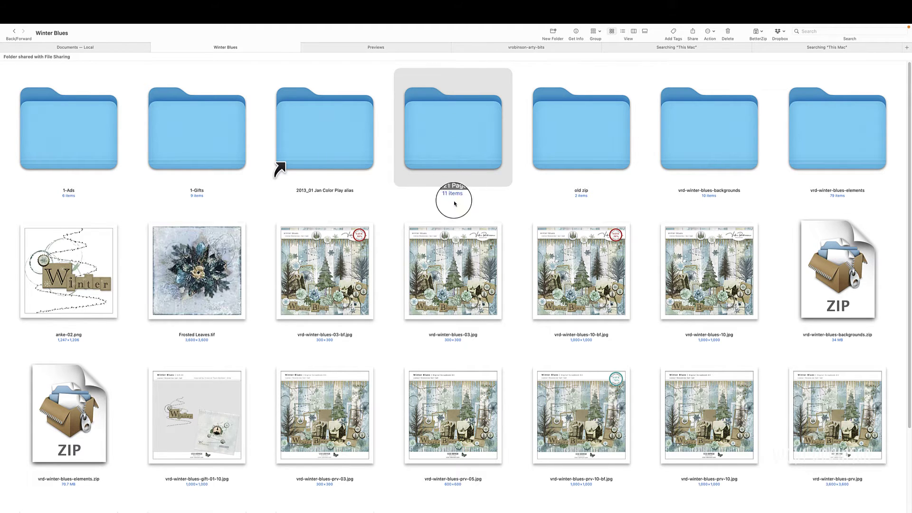
{"action": "left_click", "coordinate": [576, 32]}
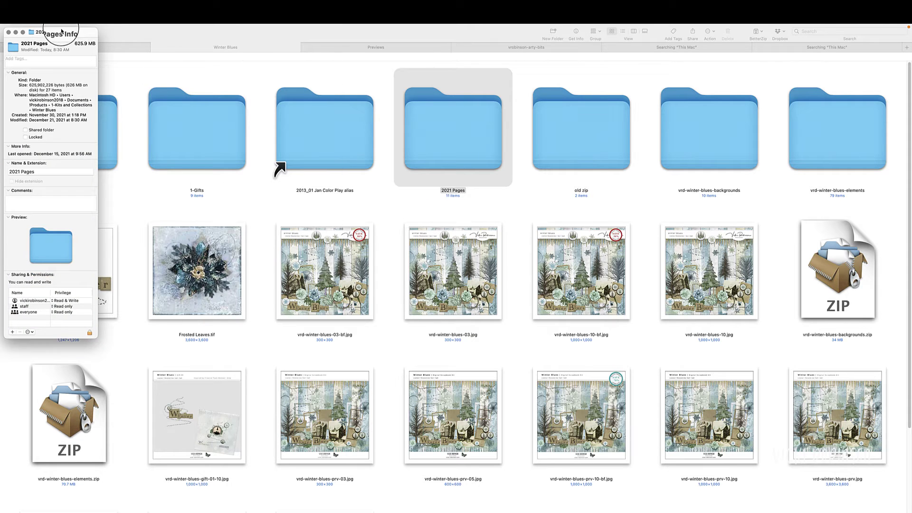
{"action": "left_click_drag", "start_coordinate": [74, 36], "coordinate": [323, 53]}
{"action": "left_click", "coordinate": [472, 278]}
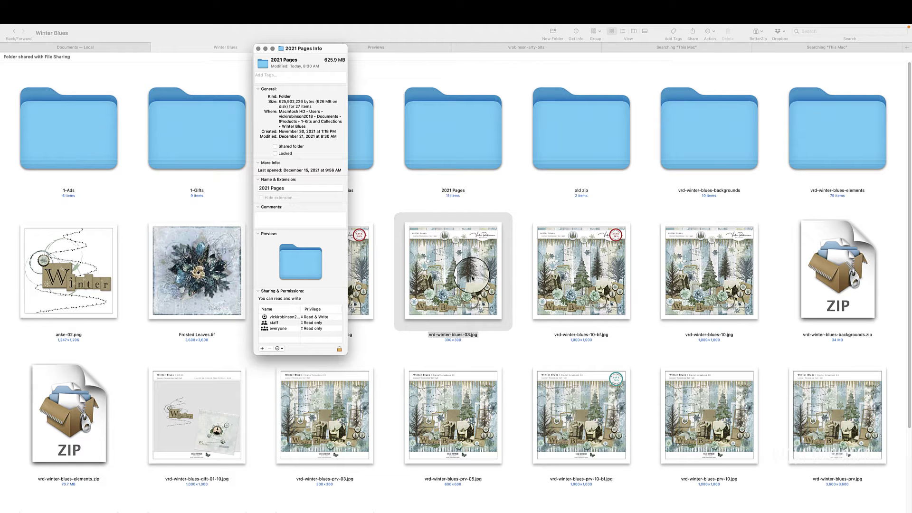
{"action": "left_click_drag", "start_coordinate": [473, 277], "coordinate": [265, 62]}
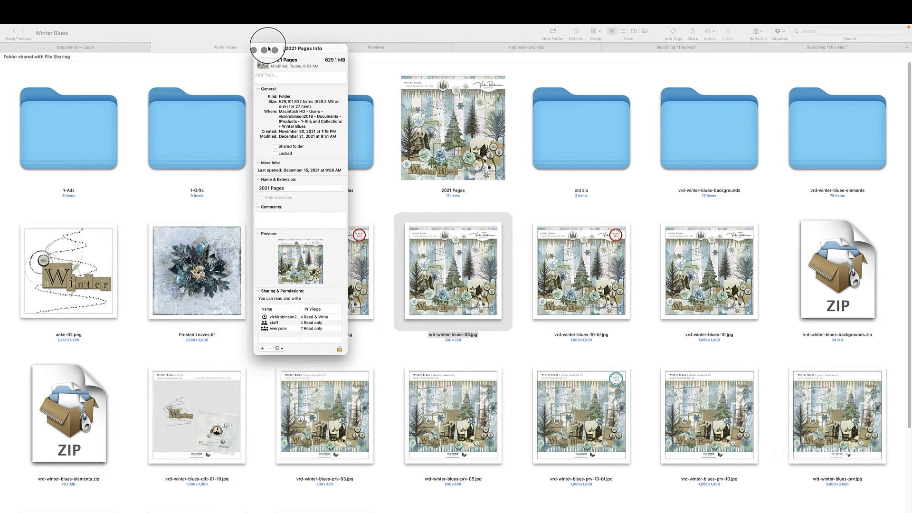
{"action": "left_click", "coordinate": [257, 47]}
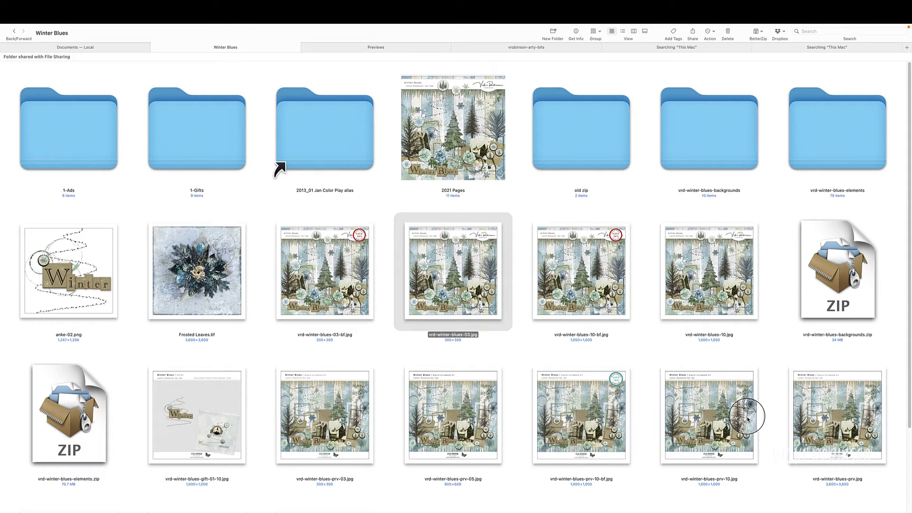
In the vrobinson-arty-bits tab, drag _vrobinson-arty-bits-prev6.jpg onto vrobinson-arty-bits.abr's Info icon.
{"action": "left_click", "coordinate": [531, 47]}
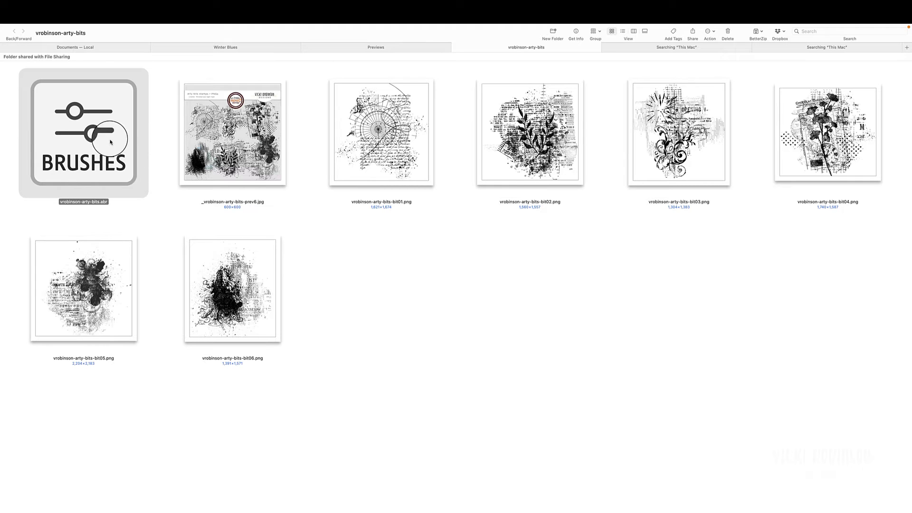
{"action": "left_click", "coordinate": [575, 32]}
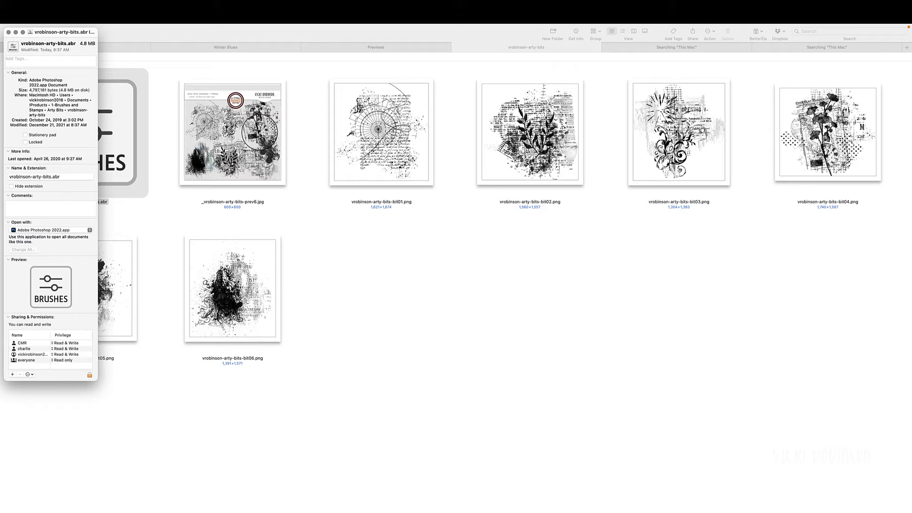
{"action": "left_click_drag", "start_coordinate": [226, 138], "coordinate": [13, 48]}
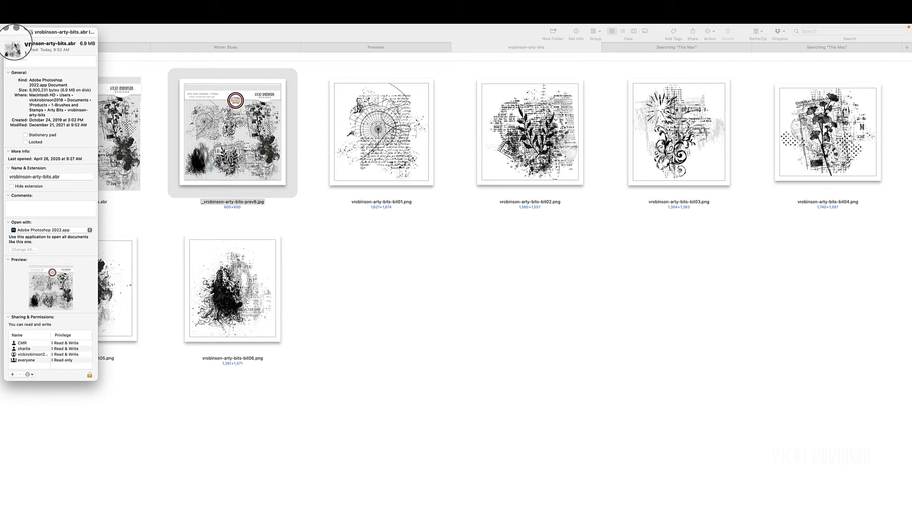
Close the Info window and run a This Mac search for .abr files.
{"action": "left_click", "coordinate": [9, 32]}
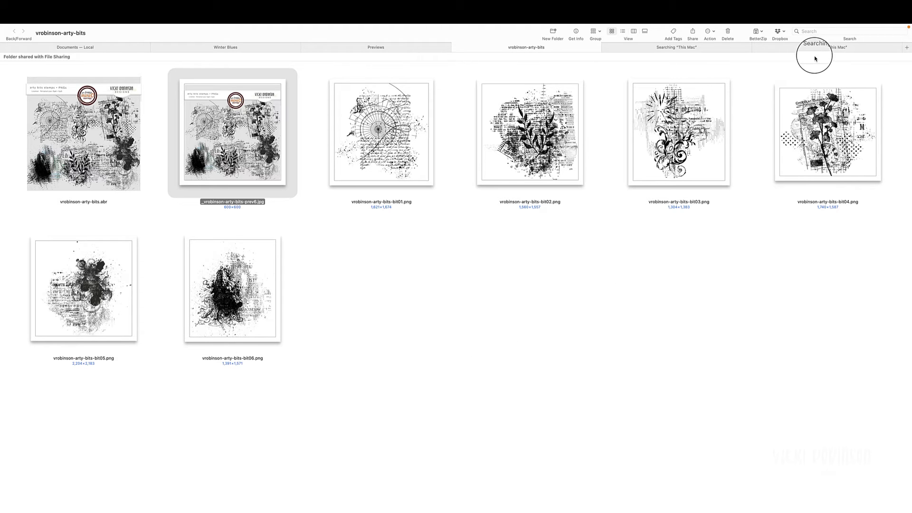
{"action": "left_click", "coordinate": [728, 45]}
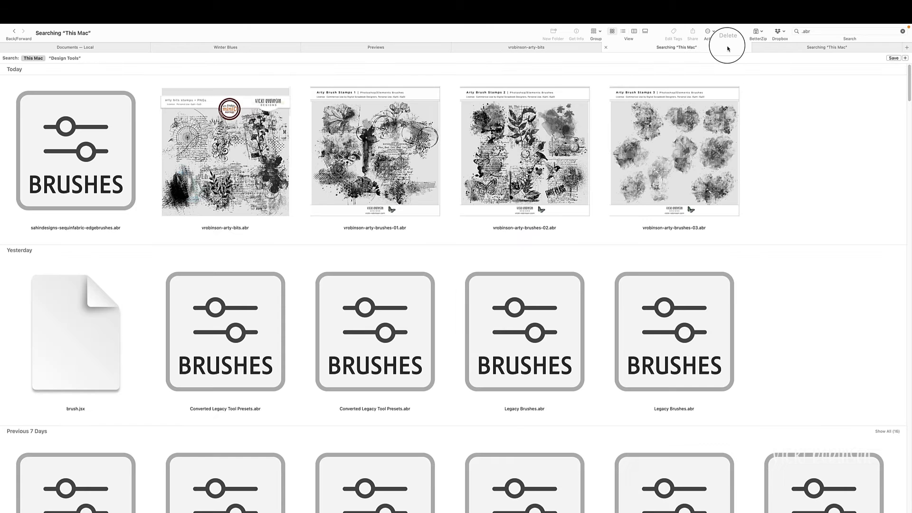
{"action": "left_click", "coordinate": [798, 32]}
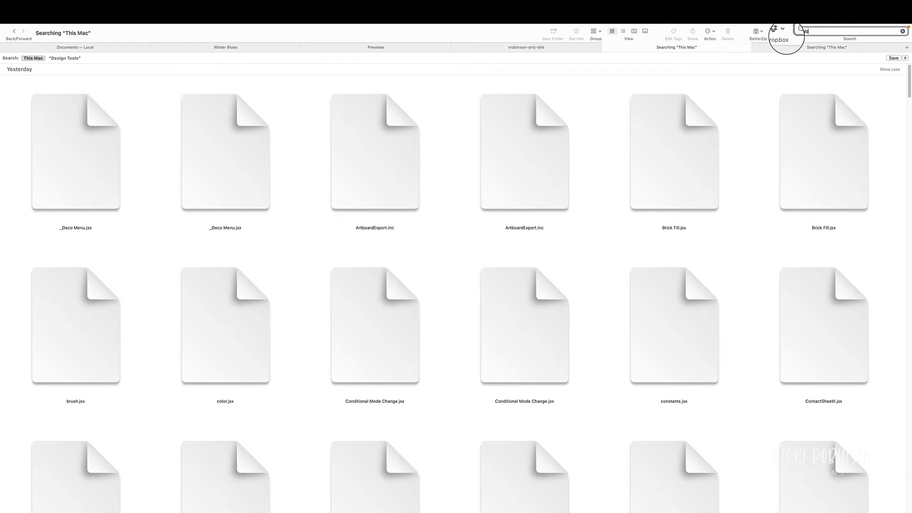
{"action": "type", "text": "r"}
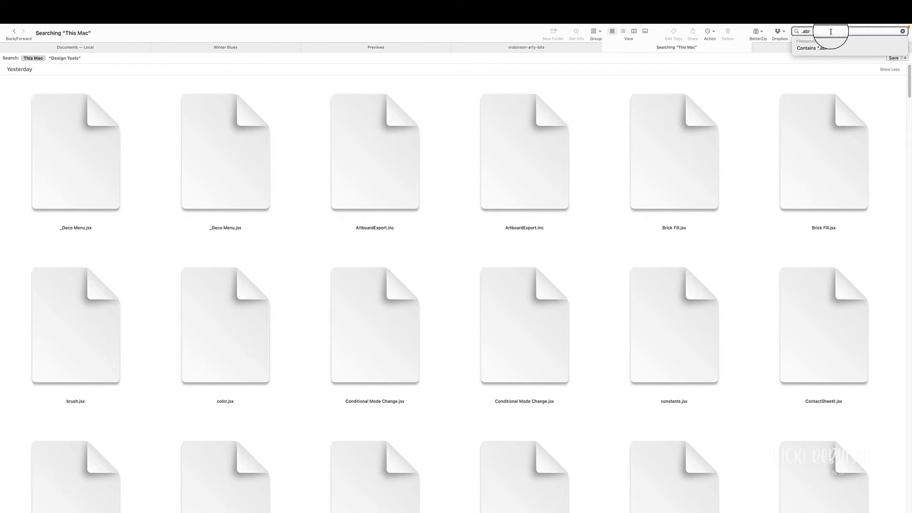
{"action": "key", "text": "Return"}
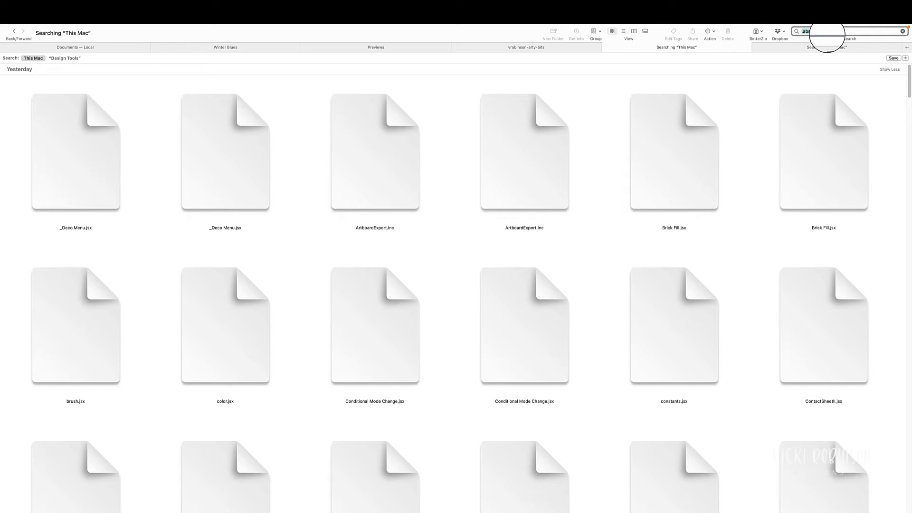
{"action": "mouse_move", "coordinate": [794, 28]}
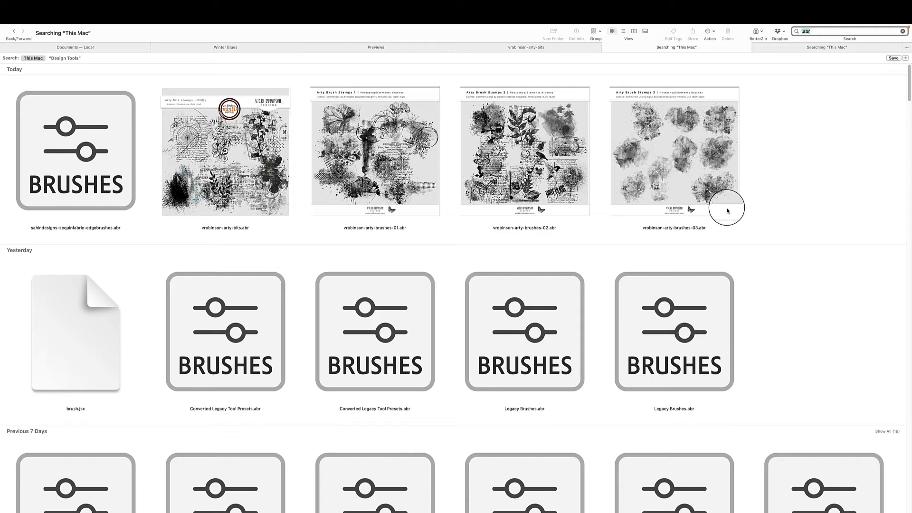
Select the arty-brushes-01, -02 and -03.abr results in turn, ending on brushes-02.
{"action": "left_click", "coordinate": [420, 173]}
{"action": "left_click", "coordinate": [535, 176]}
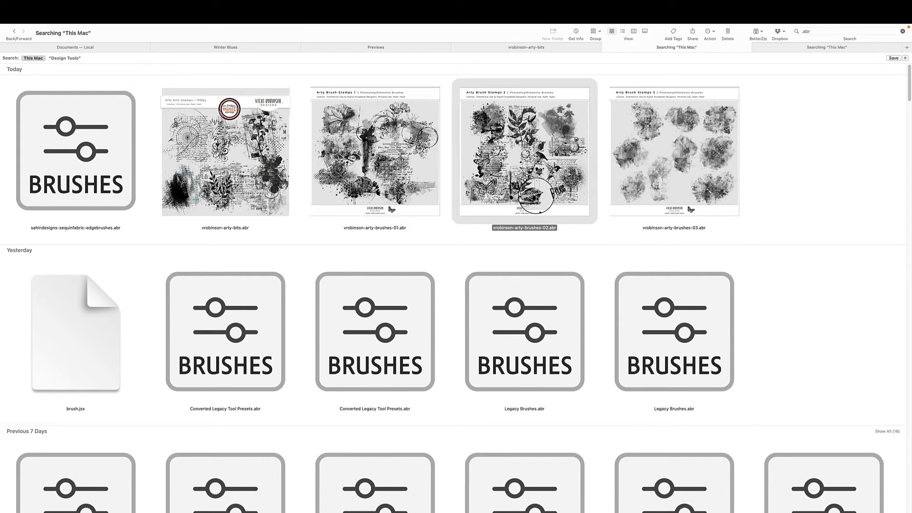
{"action": "left_click", "coordinate": [695, 206]}
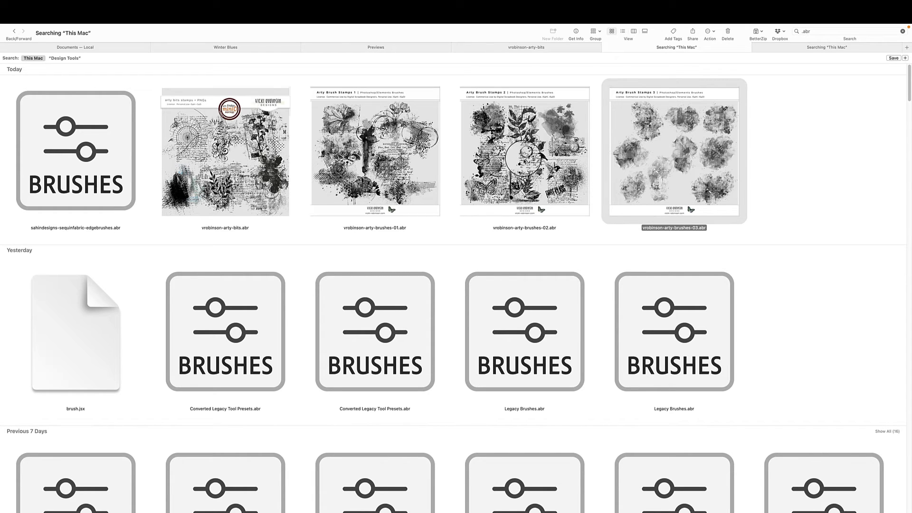
{"action": "left_click", "coordinate": [525, 150]}
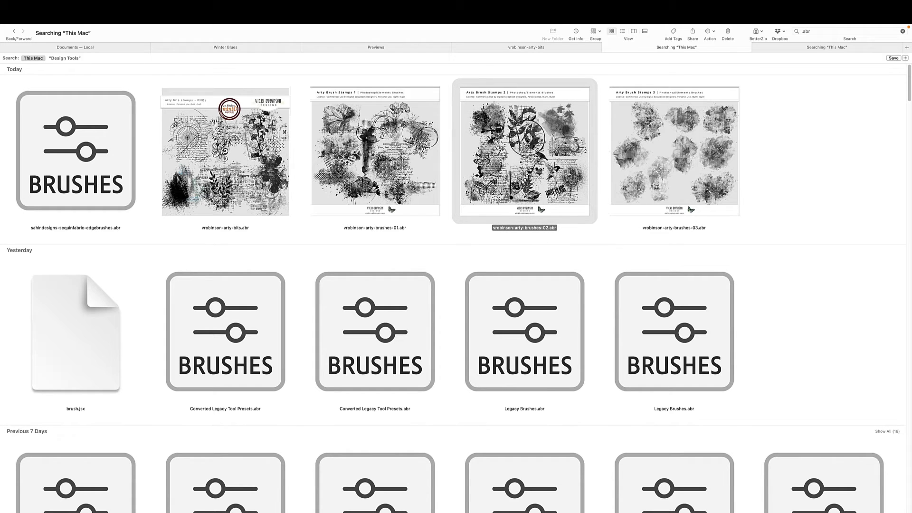
Show vrobinson-arty-brushes-02.abr in its enclosing folder, then return to the Winter Blues tab.
{"action": "right_click", "coordinate": [522, 142]}
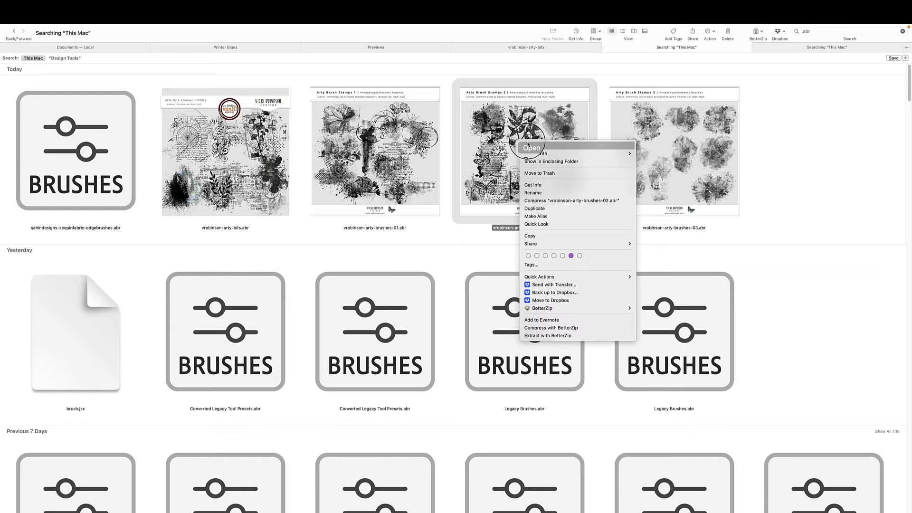
{"action": "left_click", "coordinate": [555, 161]}
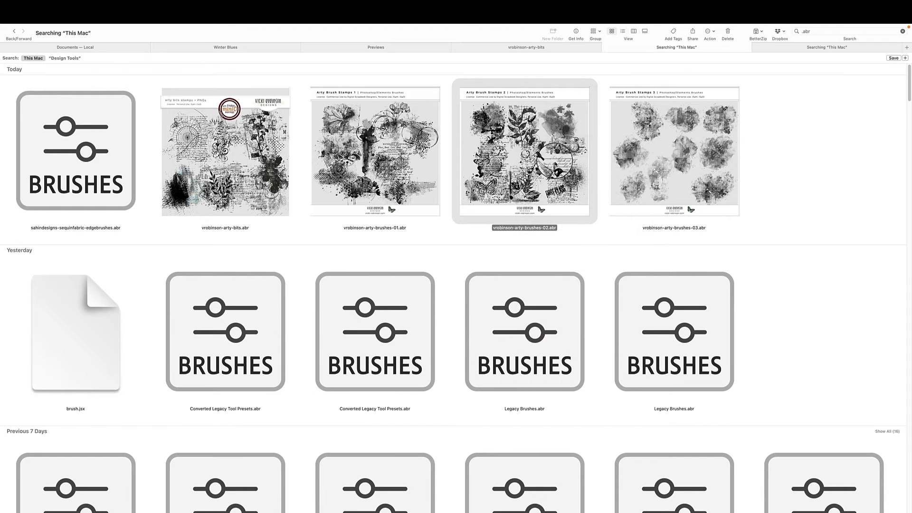
{"action": "left_click", "coordinate": [489, 332]}
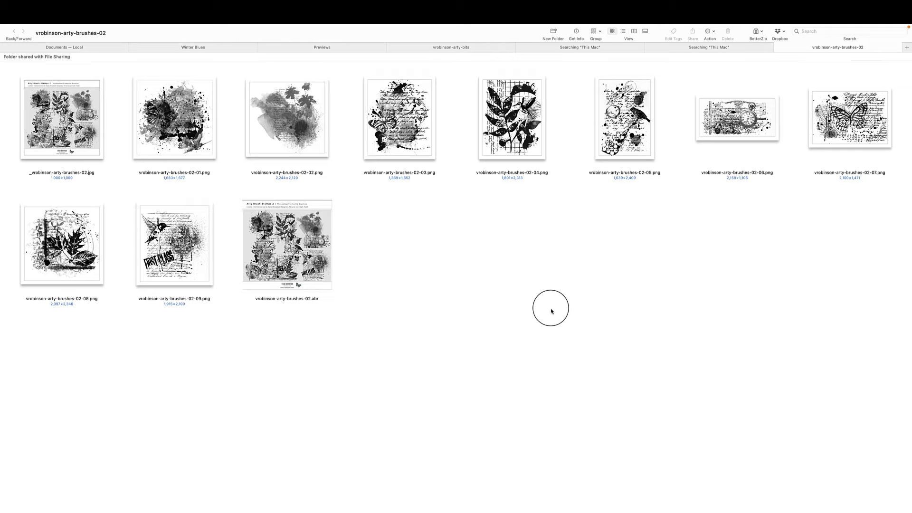
{"action": "left_click", "coordinate": [171, 47]}
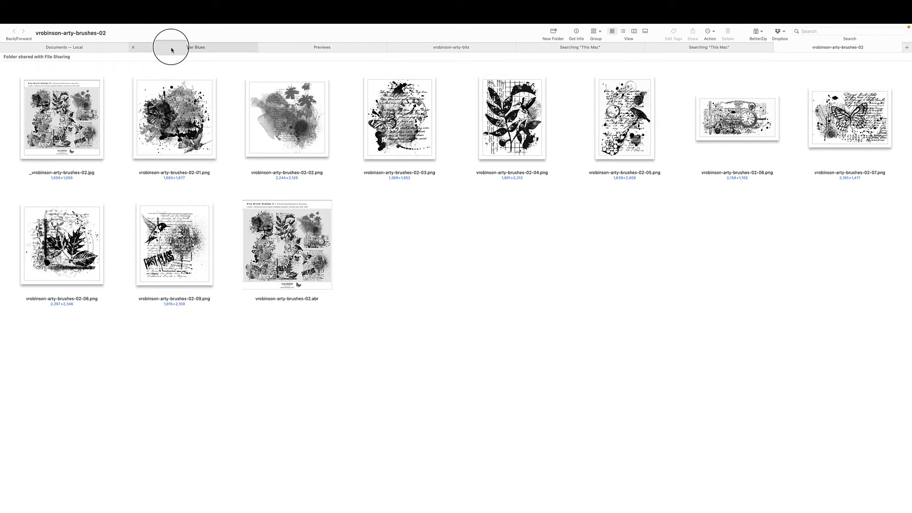
Go back to 1-Kits and Collections and reveal the Dock.
{"action": "left_click", "coordinate": [15, 32]}
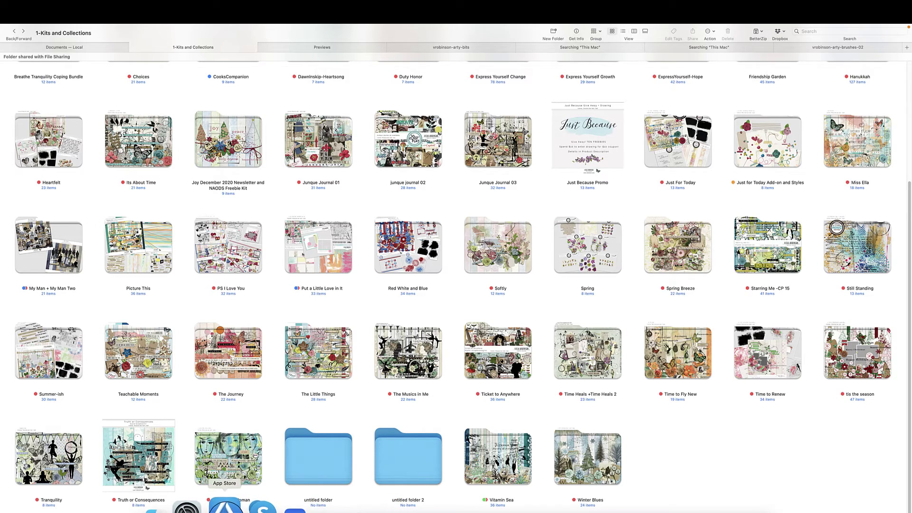
{"action": "left_click", "coordinate": [225, 505]}
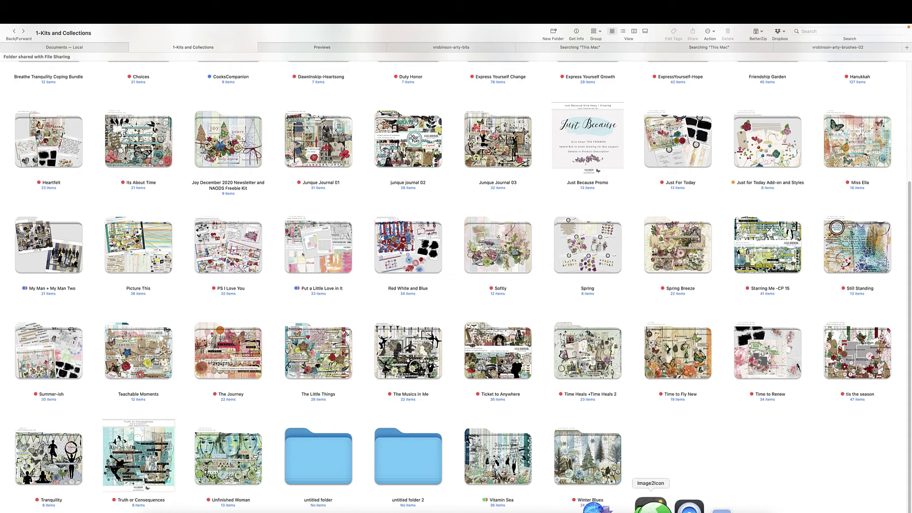
Take the kit folders window out of full screen, close the kit preview, and place it beside Image2Icon.
{"action": "left_click", "coordinate": [650, 504]}
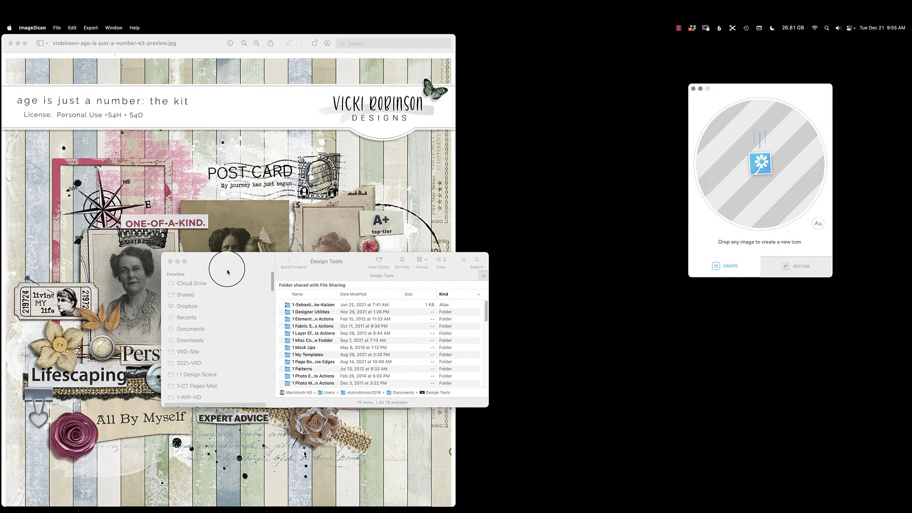
{"action": "left_click_drag", "start_coordinate": [702, 89], "coordinate": [737, 84]}
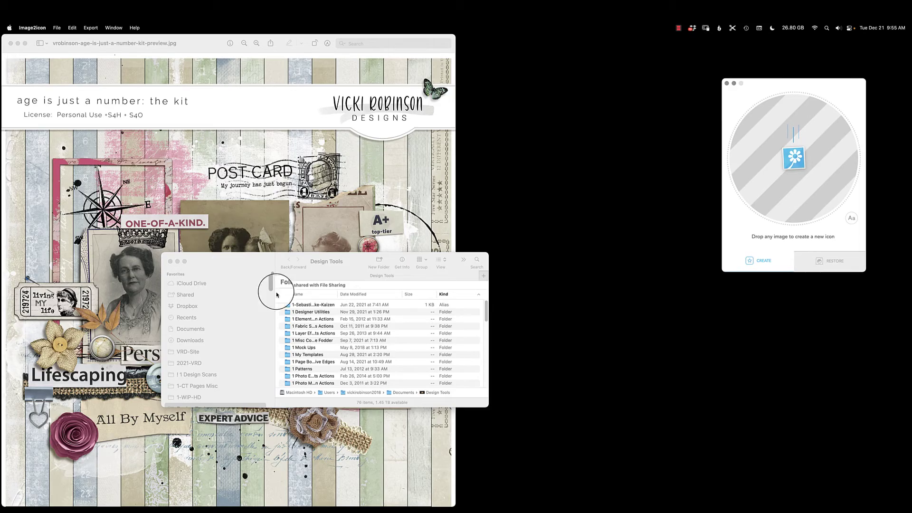
{"action": "left_click", "coordinate": [253, 295]}
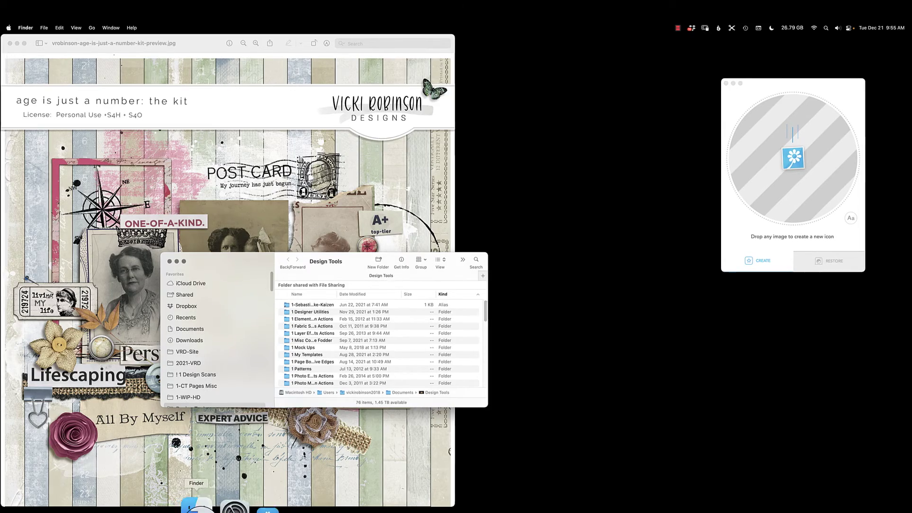
{"action": "left_click", "coordinate": [223, 504]}
{"action": "left_click", "coordinate": [24, 40]}
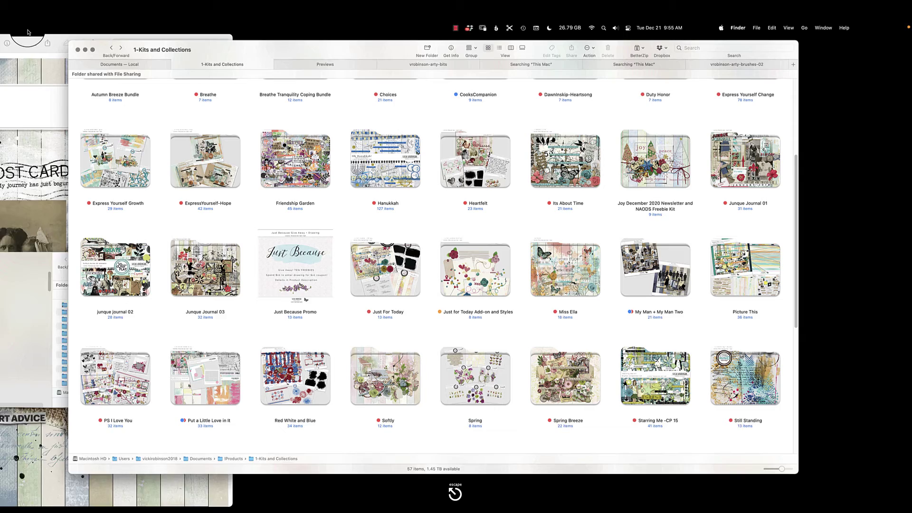
{"action": "left_click", "coordinate": [11, 43]}
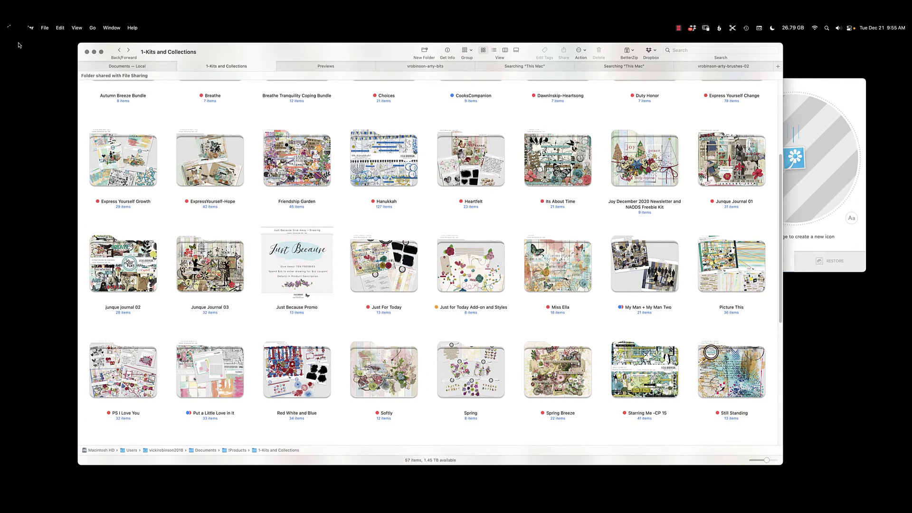
{"action": "left_click_drag", "start_coordinate": [397, 51], "coordinate": [275, 54]}
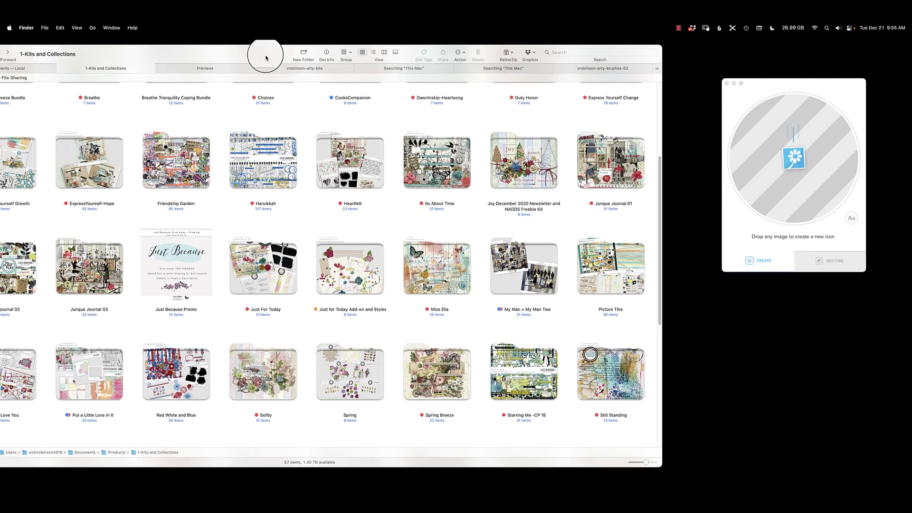
{"action": "mouse_move", "coordinate": [769, 90]}
{"action": "left_mouse_down"}
{"action": "mouse_move", "coordinate": [764, 83]}
{"action": "mouse_move", "coordinate": [766, 107]}
{"action": "mouse_move", "coordinate": [773, 104]}
{"action": "left_mouse_up"}
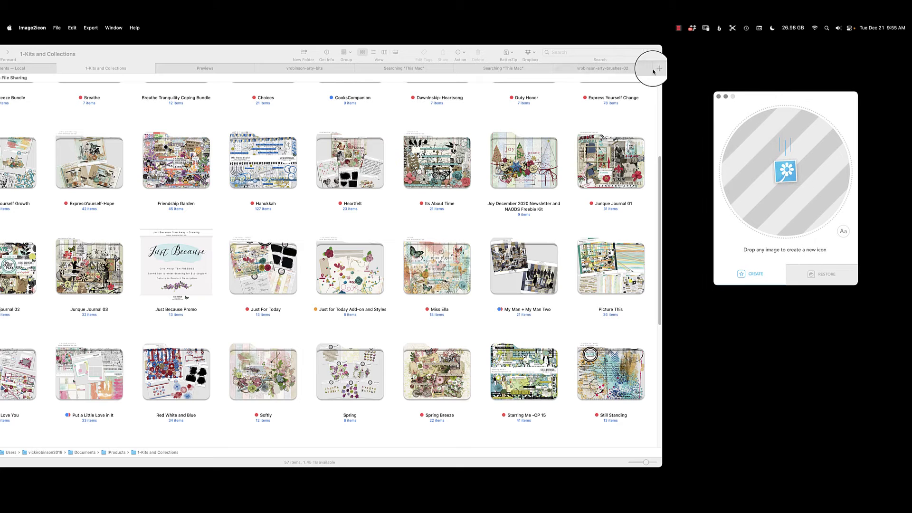
{"action": "left_click_drag", "start_coordinate": [430, 51], "coordinate": [435, 86]}
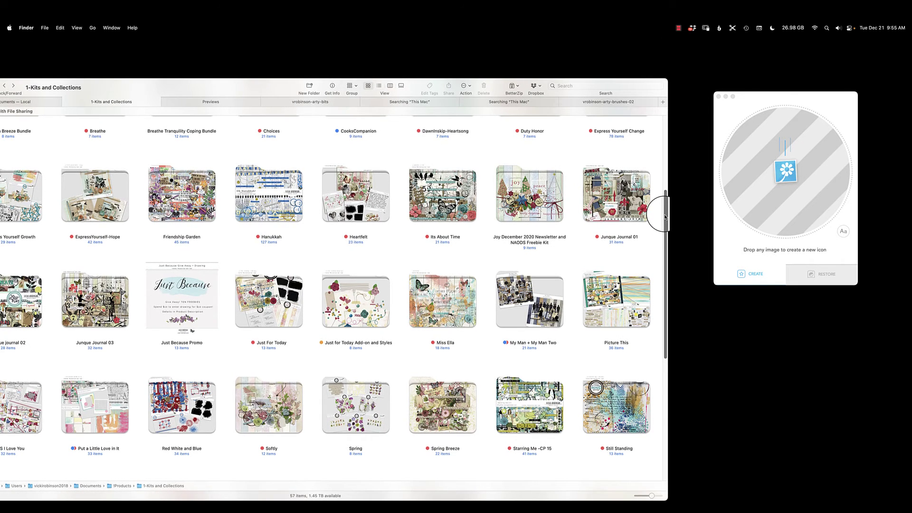
Open the Winter Blues kit folder from the bottom of the kit list.
{"action": "left_click_drag", "start_coordinate": [664, 204], "coordinate": [651, 315]}
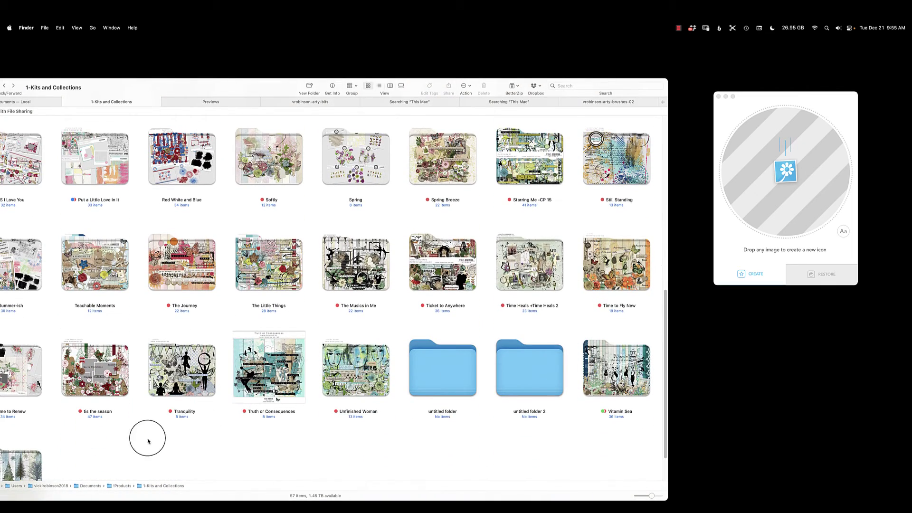
{"action": "scroll", "coordinate": [665, 311], "scroll_direction": "down", "scroll_amount": 3}
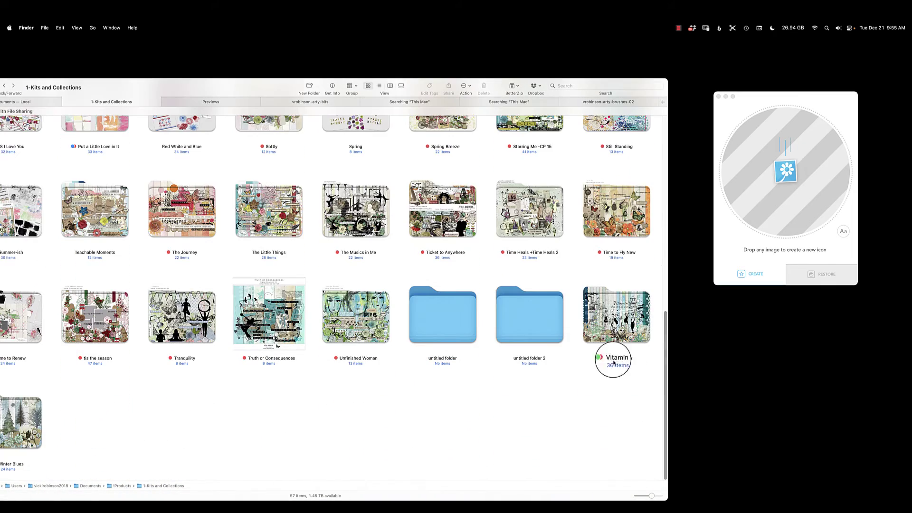
{"action": "double_click", "coordinate": [20, 411]}
{"action": "left_click_drag", "start_coordinate": [241, 87], "coordinate": [289, 48]}
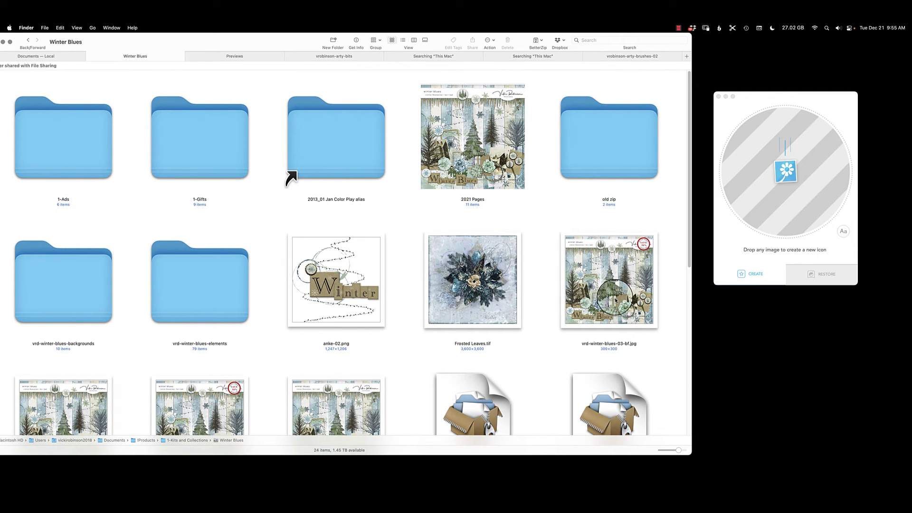
Drag vrd-winter-blues-10.jpg onto Image2Icon's icon drop area.
{"action": "scroll", "coordinate": [671, 219], "scroll_direction": "down", "scroll_amount": 3}
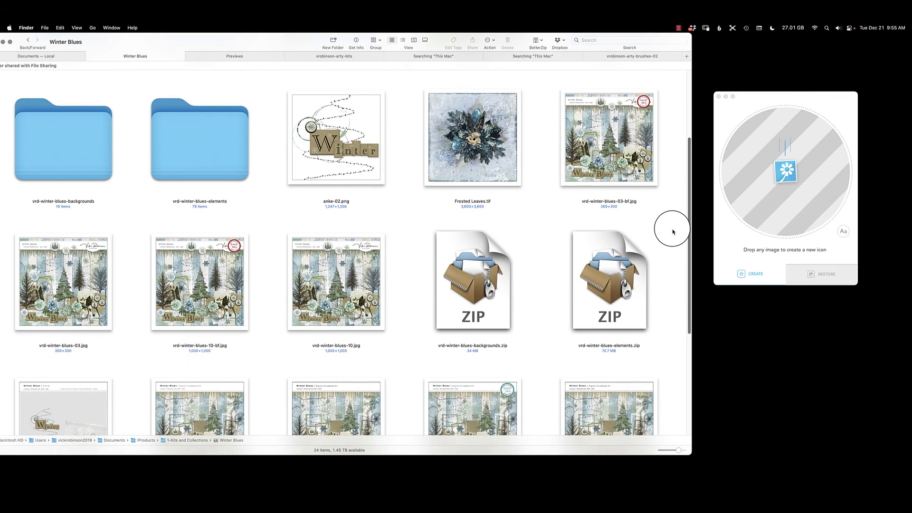
{"action": "left_click", "coordinate": [329, 309]}
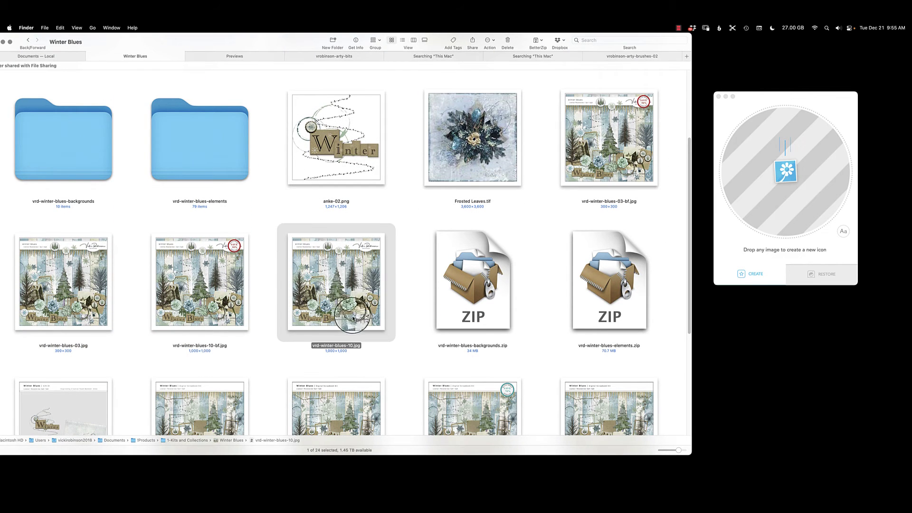
{"action": "left_click_drag", "start_coordinate": [342, 288], "coordinate": [352, 285]}
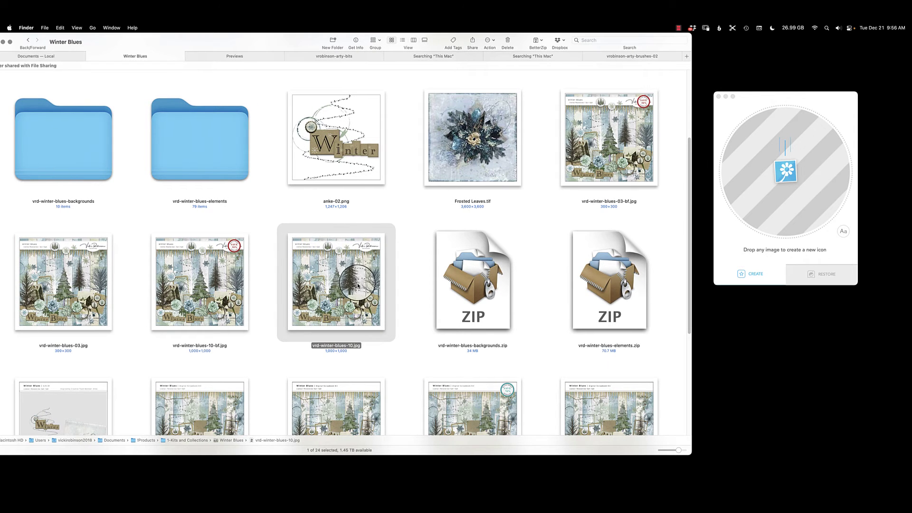
{"action": "left_click_drag", "start_coordinate": [354, 285], "coordinate": [781, 193]}
Compare the Folder (Full) and Big Sur App templates, settling on Folder (Center).
{"action": "left_click_drag", "start_coordinate": [803, 98], "coordinate": [707, 85]}
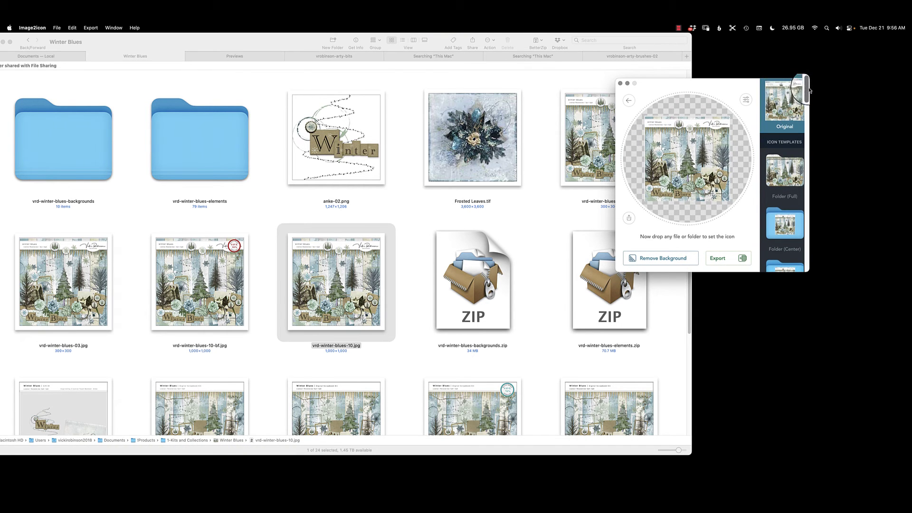
{"action": "scroll", "coordinate": [793, 95], "scroll_direction": "down", "scroll_amount": 2}
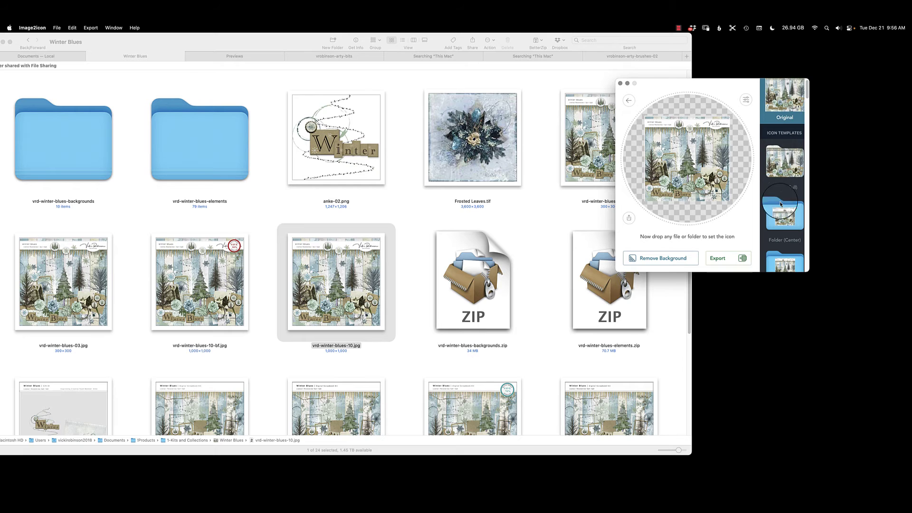
{"action": "left_click", "coordinate": [785, 161]}
{"action": "left_click", "coordinate": [781, 214]}
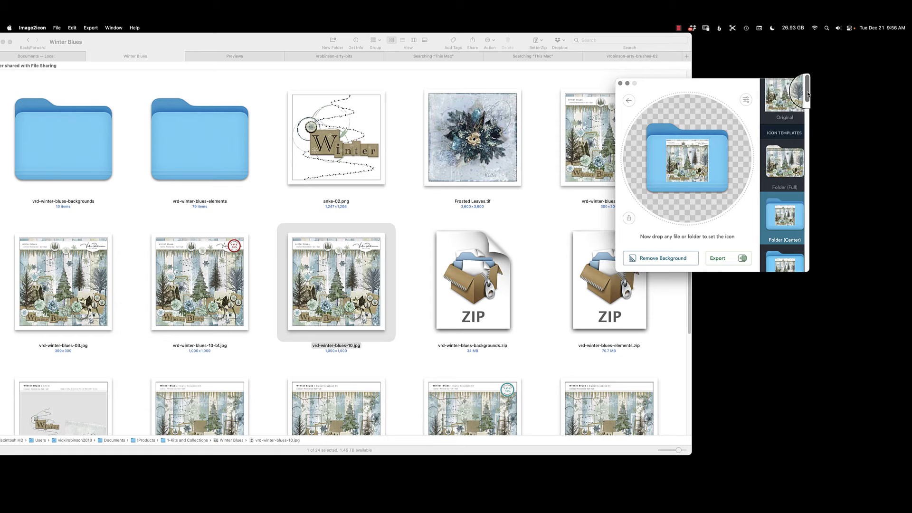
{"action": "scroll", "coordinate": [803, 109], "scroll_direction": "up", "scroll_amount": 2}
{"action": "left_click", "coordinate": [790, 174]}
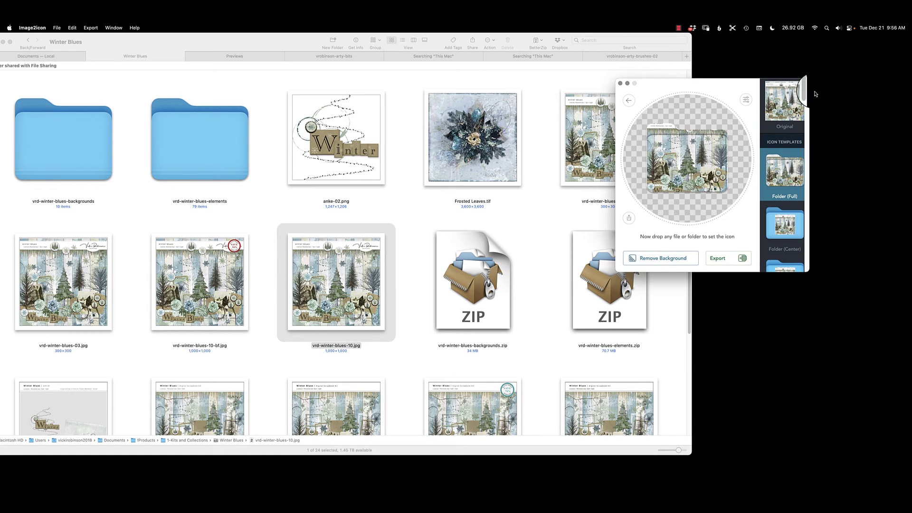
{"action": "scroll", "coordinate": [807, 95], "scroll_direction": "down", "scroll_amount": 5}
{"action": "left_click", "coordinate": [786, 200]}
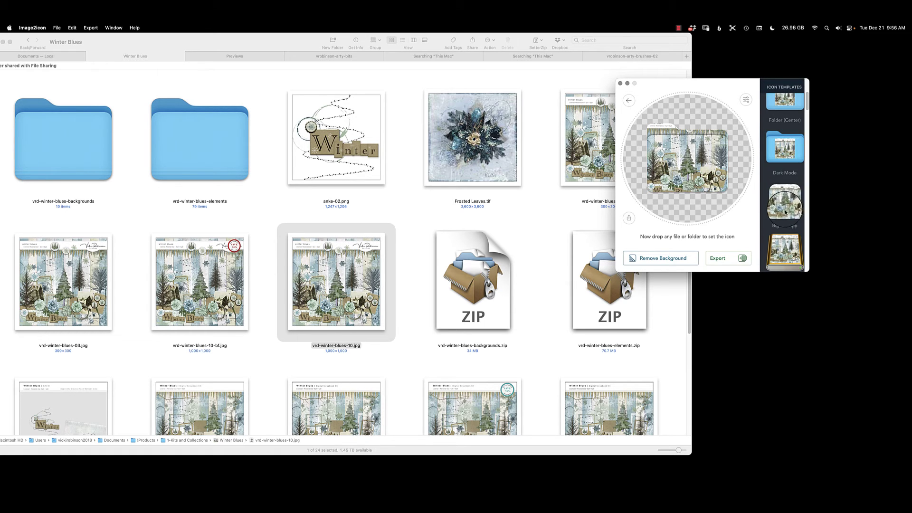
{"action": "left_click", "coordinate": [783, 107]}
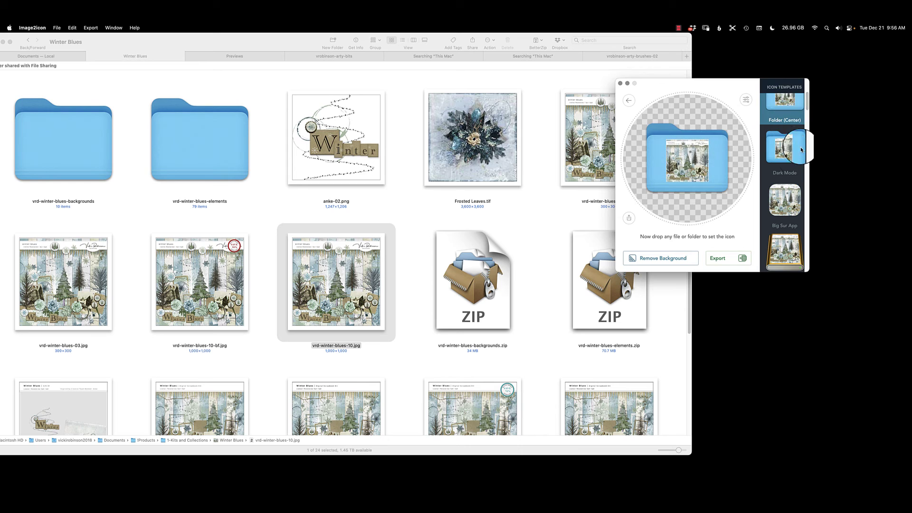
{"action": "left_click_drag", "start_coordinate": [807, 104], "coordinate": [804, 86]}
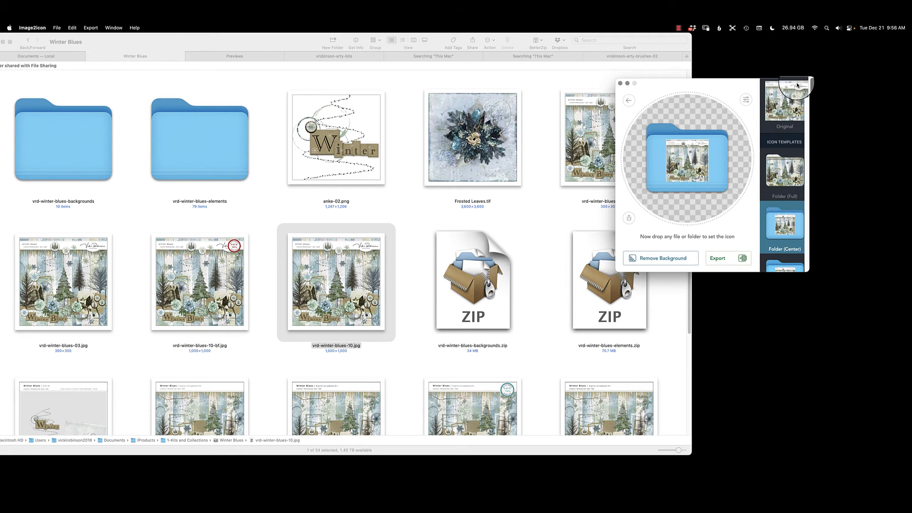
Choose Folder (Full) and drop the vrd-winter-blues-elements folder onto Image2Icon to apply the icon.
{"action": "left_click", "coordinate": [784, 169]}
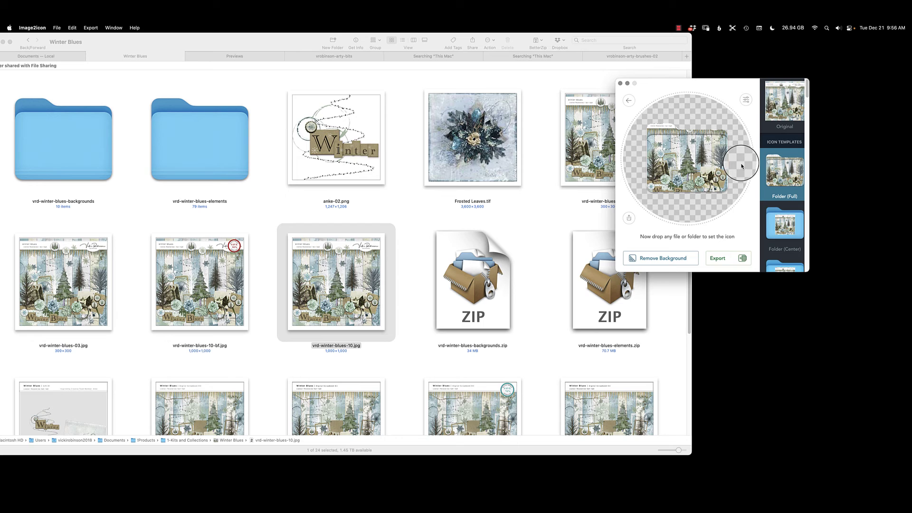
{"action": "left_click", "coordinate": [198, 145]}
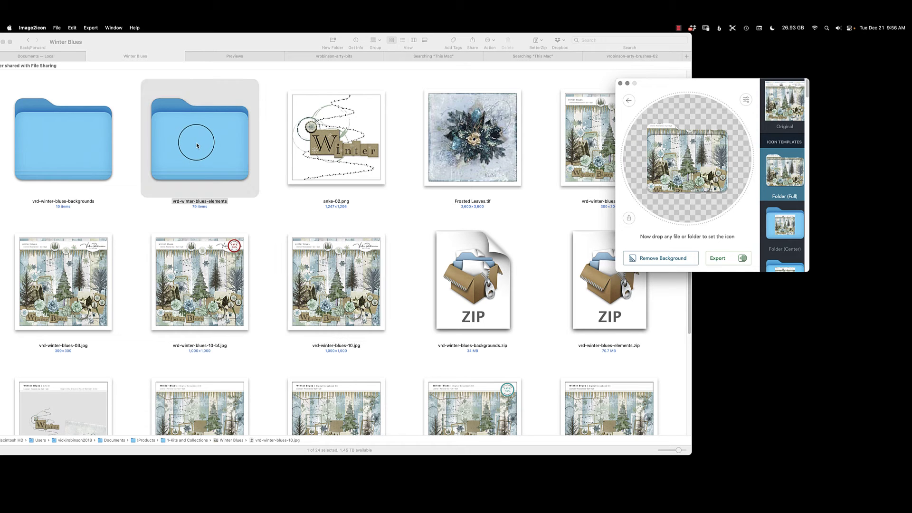
{"action": "left_click_drag", "start_coordinate": [199, 145], "coordinate": [711, 162]}
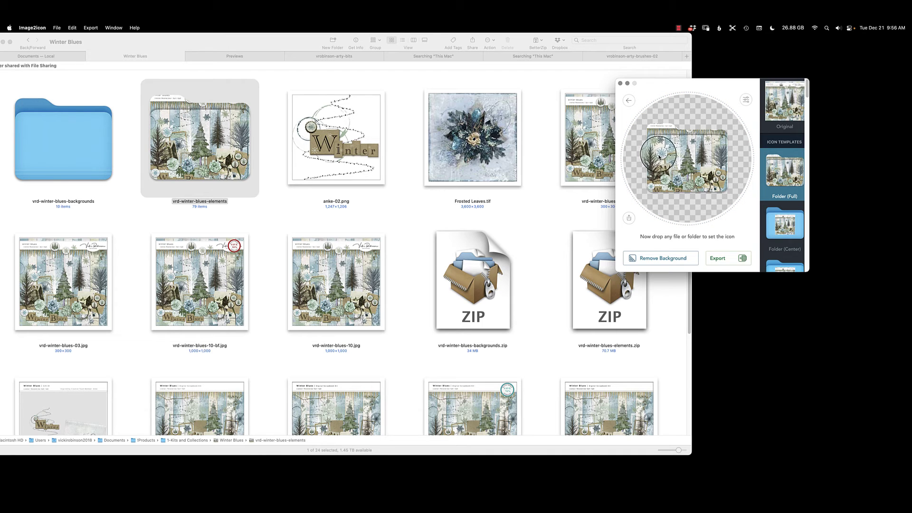
Delete the custom icon of vrd-winter-blues-elements from its Get Info window.
{"action": "left_click", "coordinate": [217, 151]}
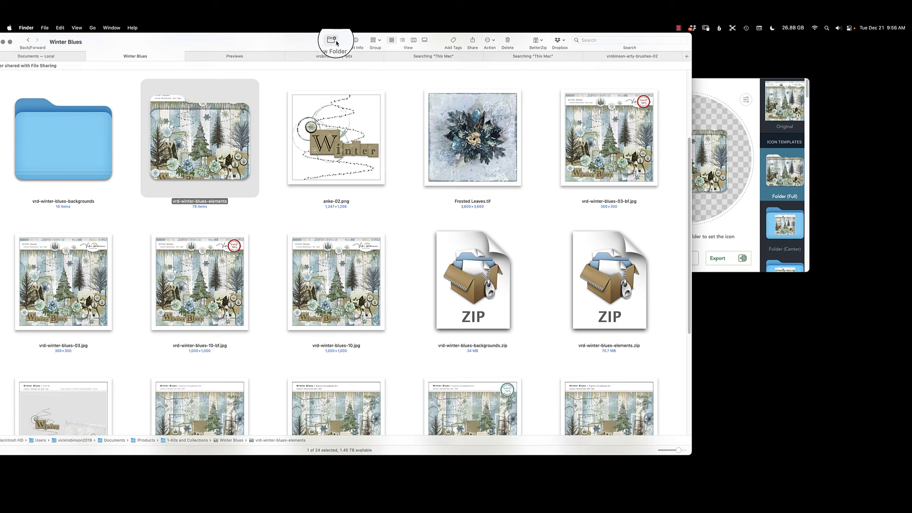
{"action": "left_click", "coordinate": [356, 43]}
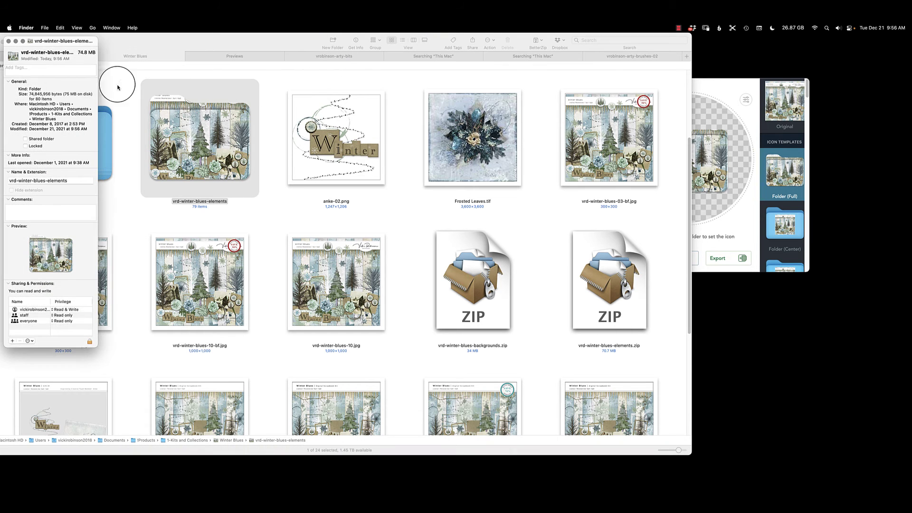
{"action": "left_click", "coordinate": [13, 56]}
{"action": "key", "text": "Delete"}
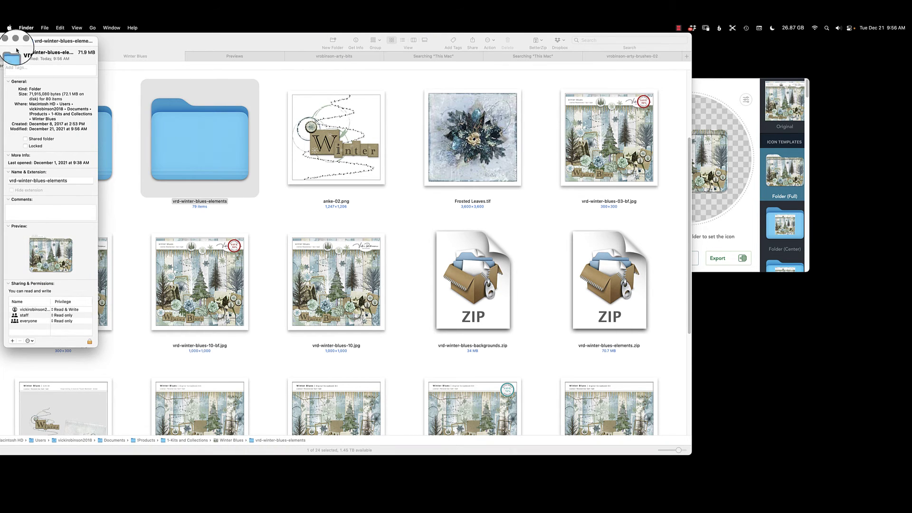
{"action": "left_click", "coordinate": [6, 41]}
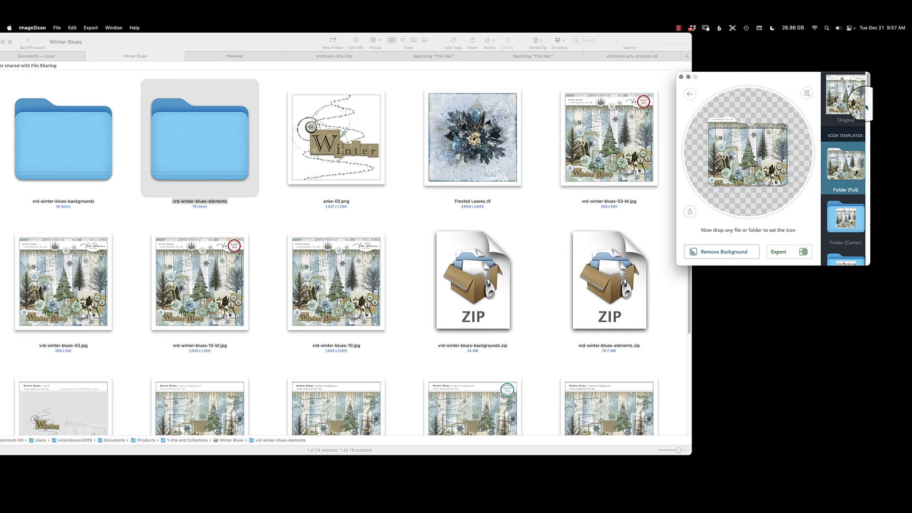
Browse Image2Icon's icon templates, then switch Finder to the vrobinson-arty-bits folder tab.
{"action": "scroll", "coordinate": [855, 118], "scroll_direction": "up", "scroll_amount": 2}
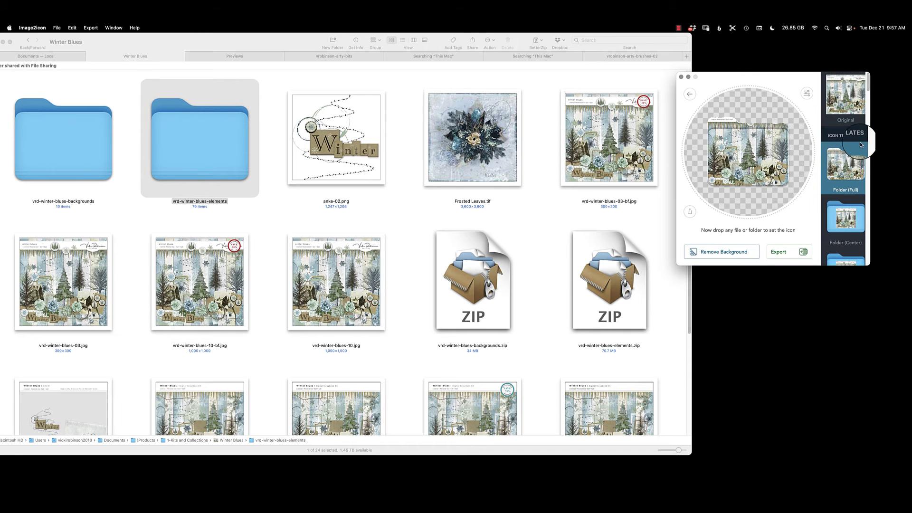
{"action": "scroll", "coordinate": [865, 95], "scroll_direction": "down", "scroll_amount": 1}
{"action": "left_click_drag", "start_coordinate": [867, 92], "coordinate": [850, 176]}
{"action": "scroll", "coordinate": [849, 177], "scroll_direction": "up", "scroll_amount": 2}
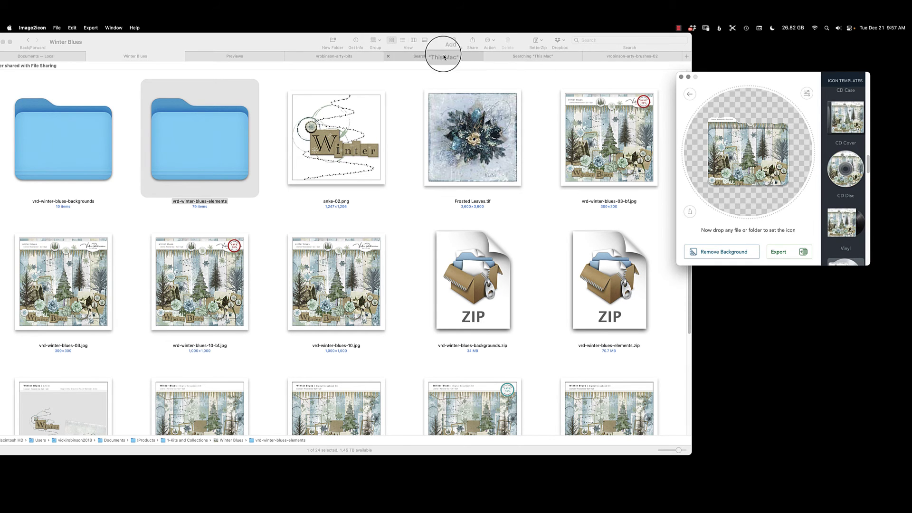
{"action": "left_click", "coordinate": [303, 59]}
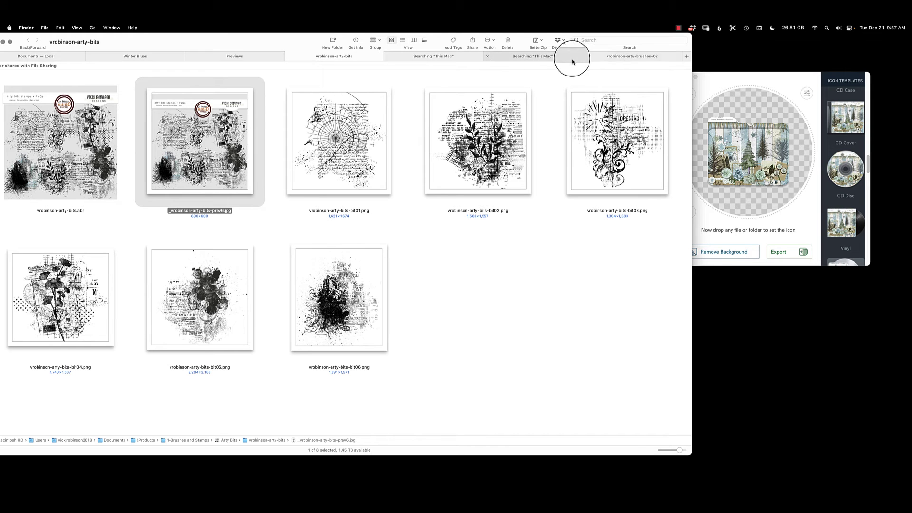
Show the 'glitter asl' search results with smaller icons, then bring Image2Icon forward.
{"action": "left_click", "coordinate": [463, 57]}
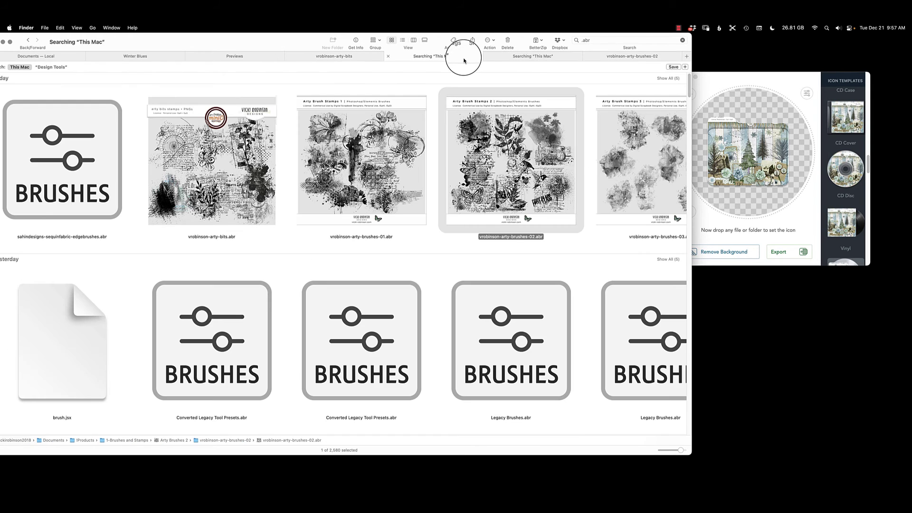
{"action": "left_click", "coordinate": [539, 57]}
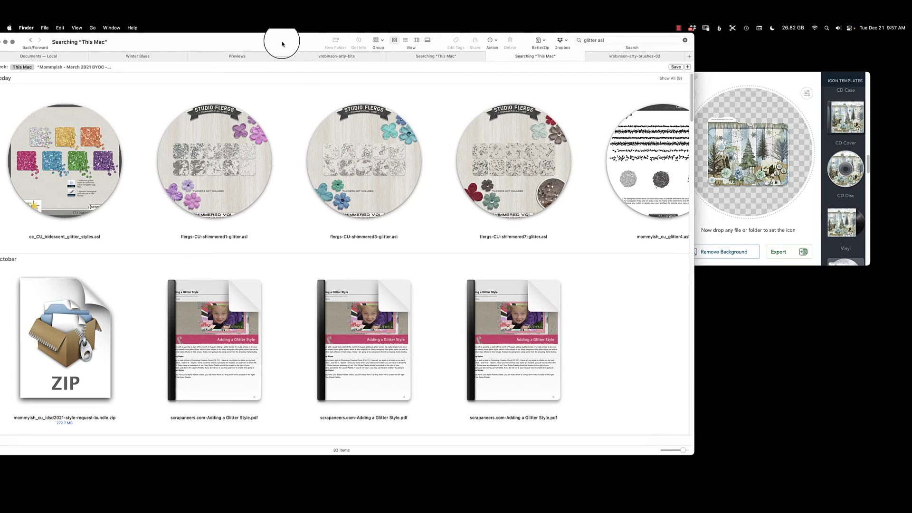
{"action": "left_click_drag", "start_coordinate": [283, 40], "coordinate": [359, 41]}
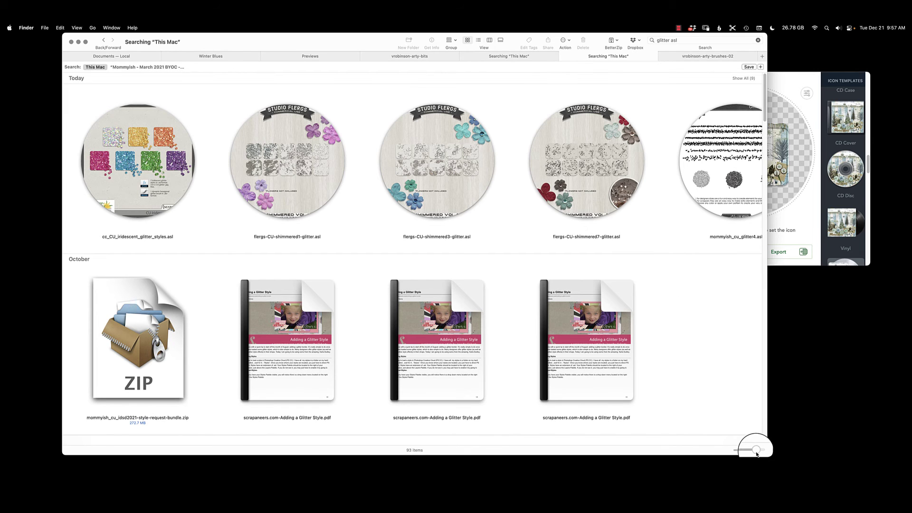
{"action": "left_click_drag", "start_coordinate": [755, 454], "coordinate": [755, 454]}
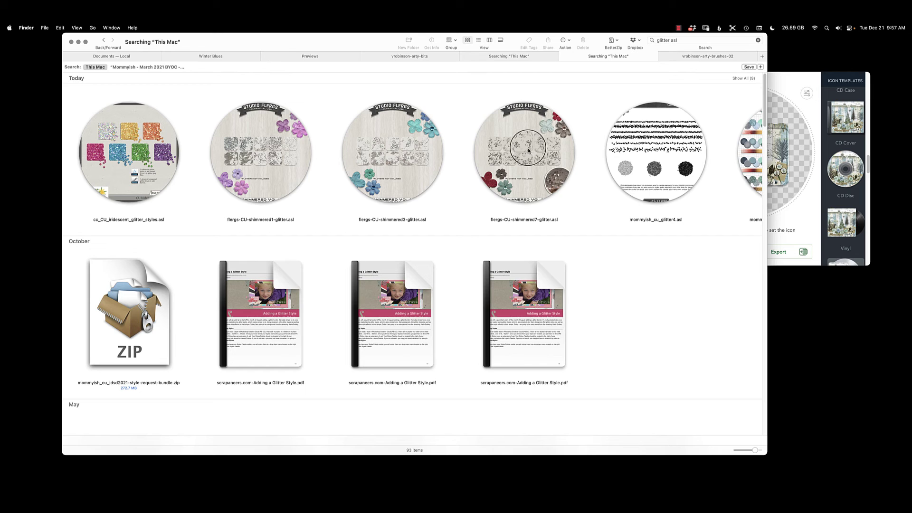
{"action": "left_click", "coordinate": [811, 82]}
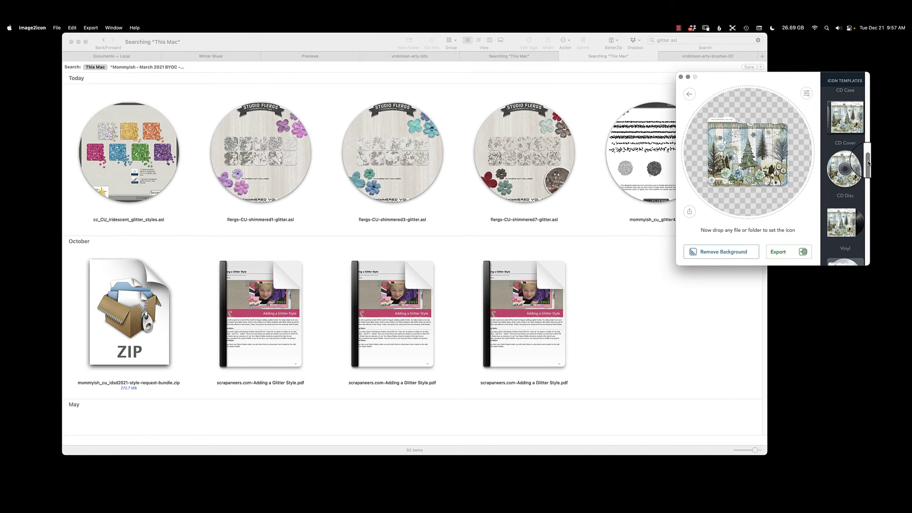
Switch the icon to the Round (Full) template.
{"action": "scroll", "coordinate": [868, 163], "scroll_direction": "down", "scroll_amount": 5}
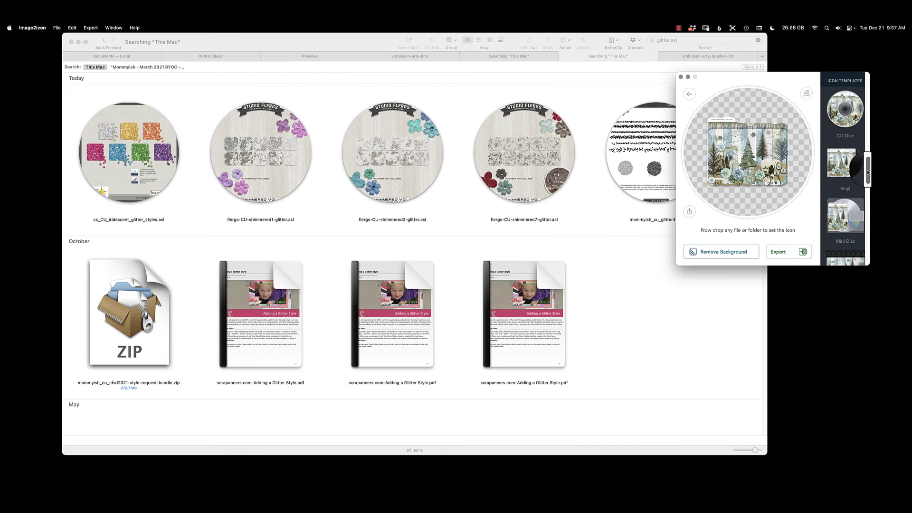
{"action": "scroll", "coordinate": [868, 172], "scroll_direction": "down", "scroll_amount": 5}
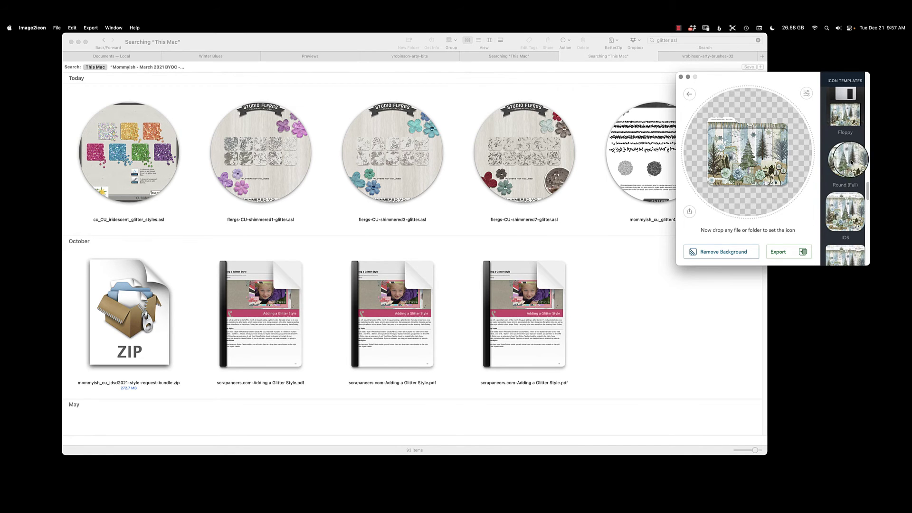
{"action": "left_click", "coordinate": [850, 164]}
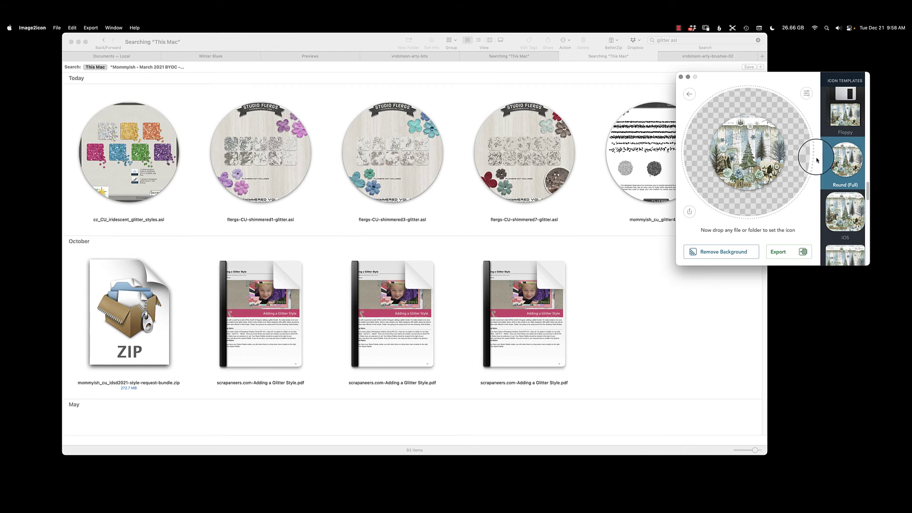
Reveal flergs-CU-shimmered7-glitter.asl in its enclosing folder.
{"action": "left_click", "coordinate": [533, 144]}
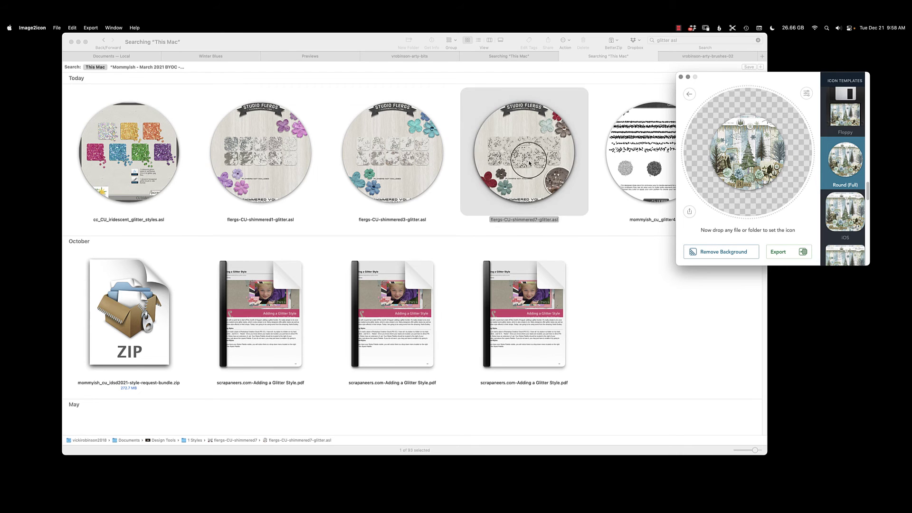
{"action": "right_click", "coordinate": [534, 144]}
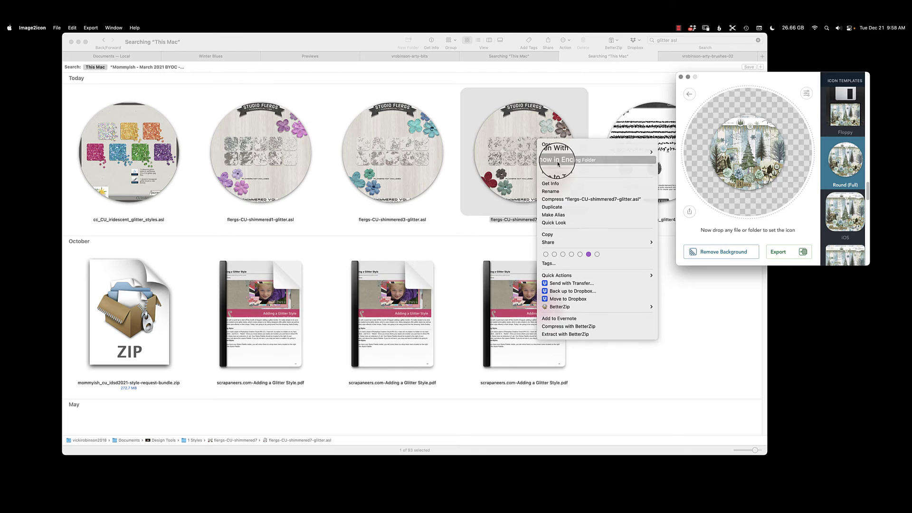
{"action": "left_click", "coordinate": [549, 163]}
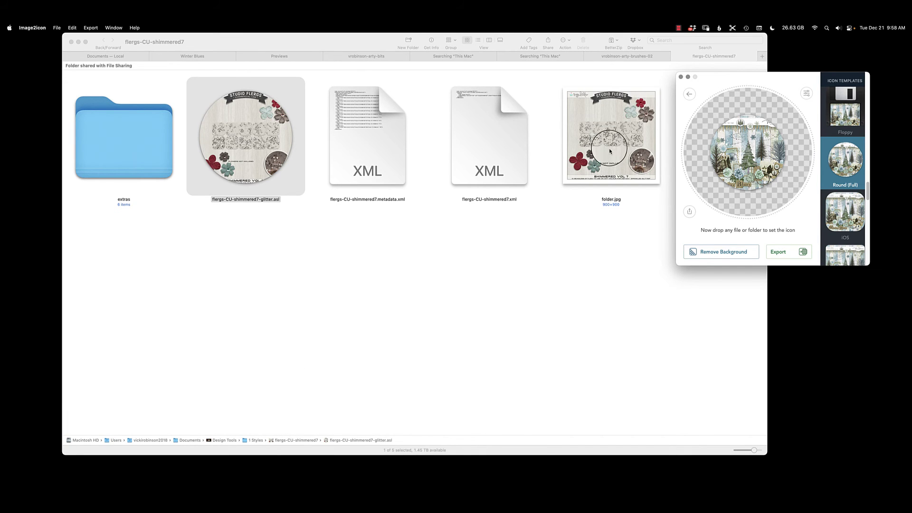
Load folder.jpg, apply Round (Full), and drop flergs-CU-shimmered7-glitter.asl on Image2Icon to set its icon.
{"action": "left_click_drag", "start_coordinate": [615, 138], "coordinate": [747, 151]}
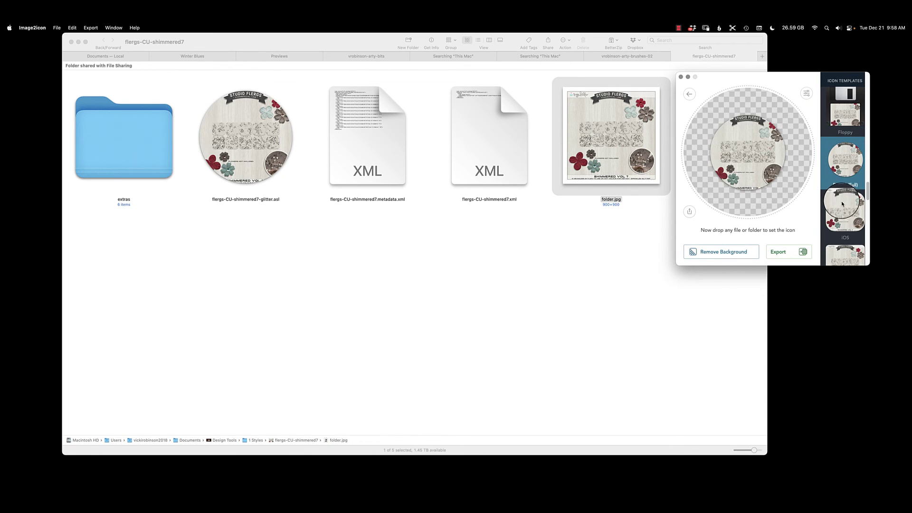
{"action": "left_click", "coordinate": [849, 164]}
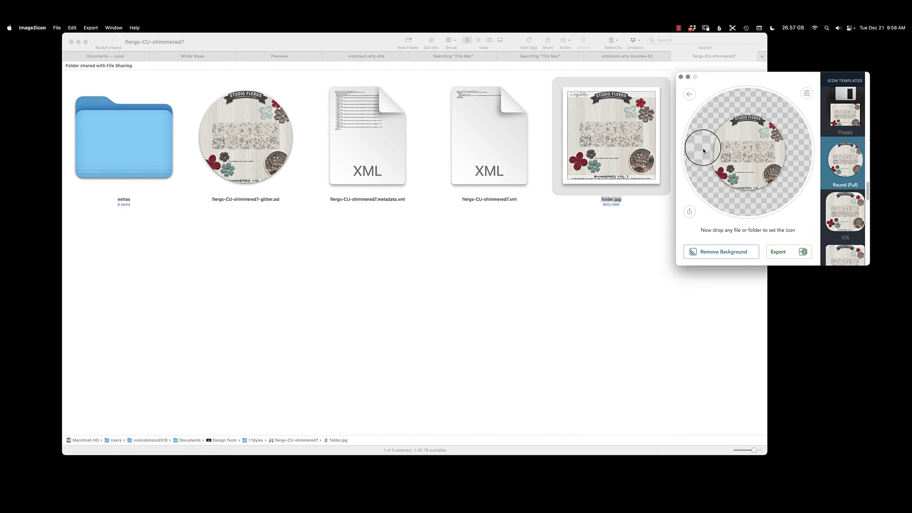
{"action": "left_click_drag", "start_coordinate": [240, 142], "coordinate": [673, 199]}
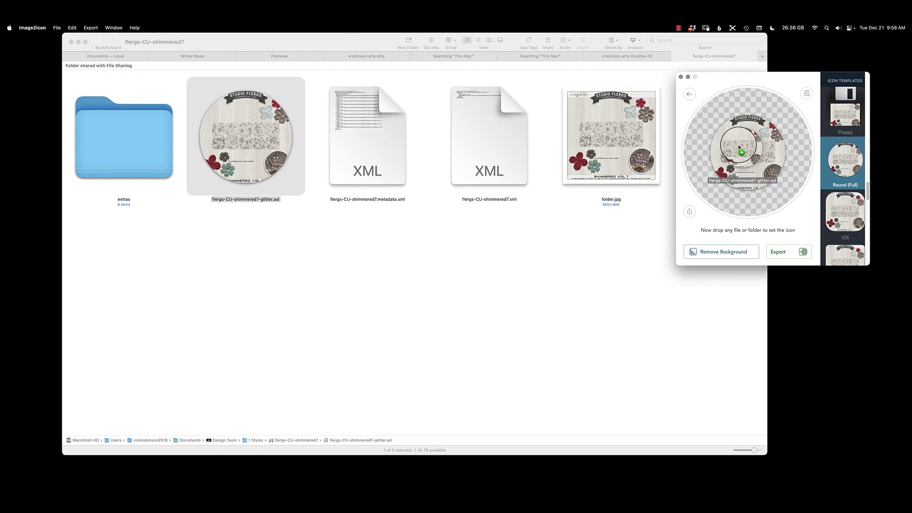
{"action": "left_click", "coordinate": [270, 213]}
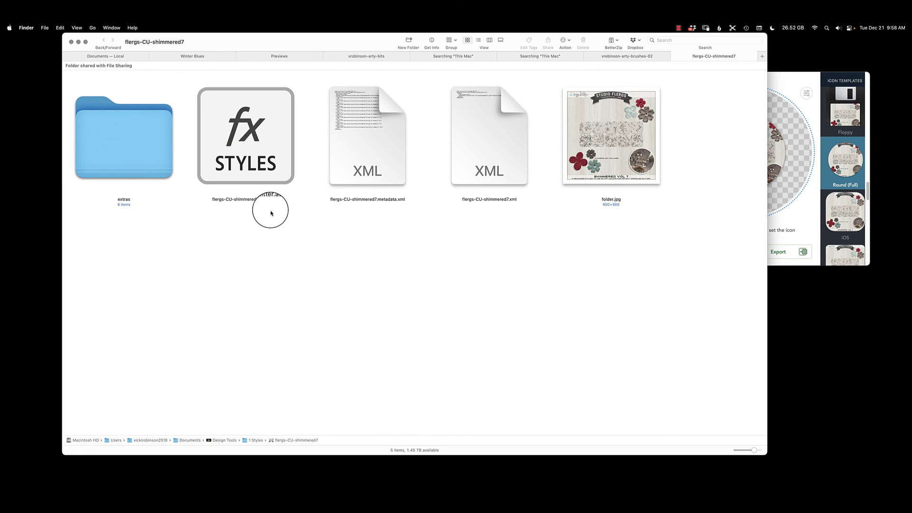
{"action": "left_click", "coordinate": [259, 159]}
{"action": "left_click", "coordinate": [284, 220]}
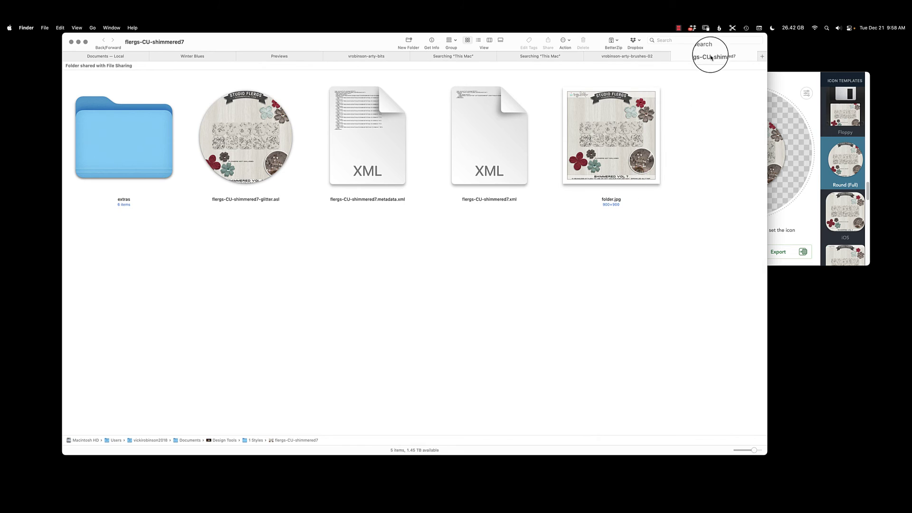
Start a new Finder search with the query 'glitter .a'.
{"action": "left_click", "coordinate": [696, 41]}
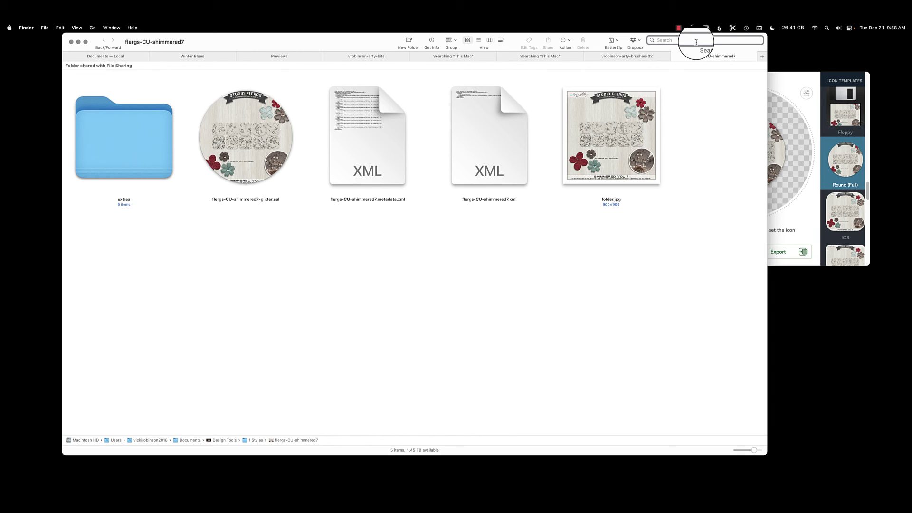
{"action": "type", "text": "glitt"}
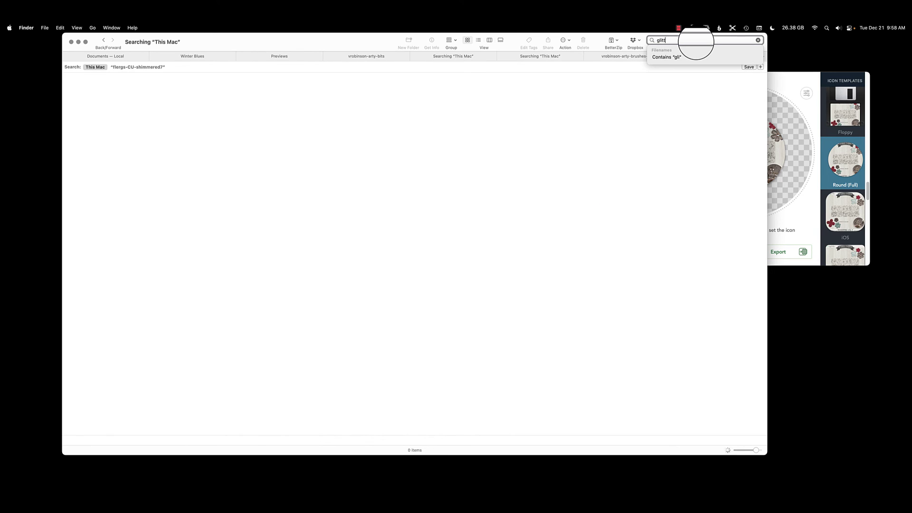
{"action": "type", "text": "er"}
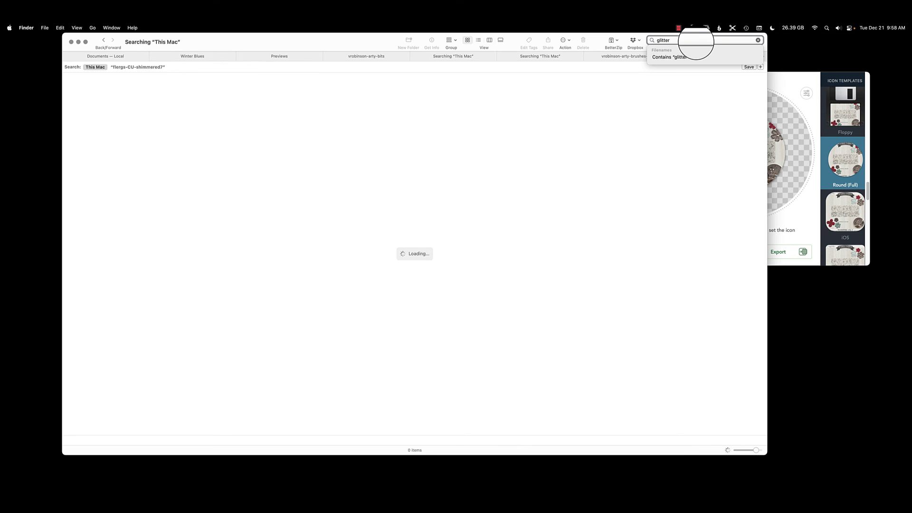
{"action": "type", "text": " .asl"}
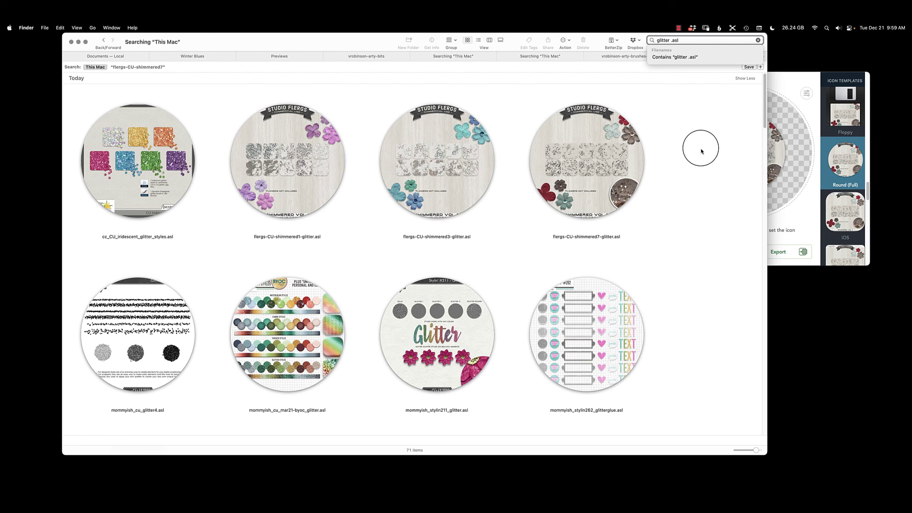
{"action": "left_click", "coordinate": [687, 200]}
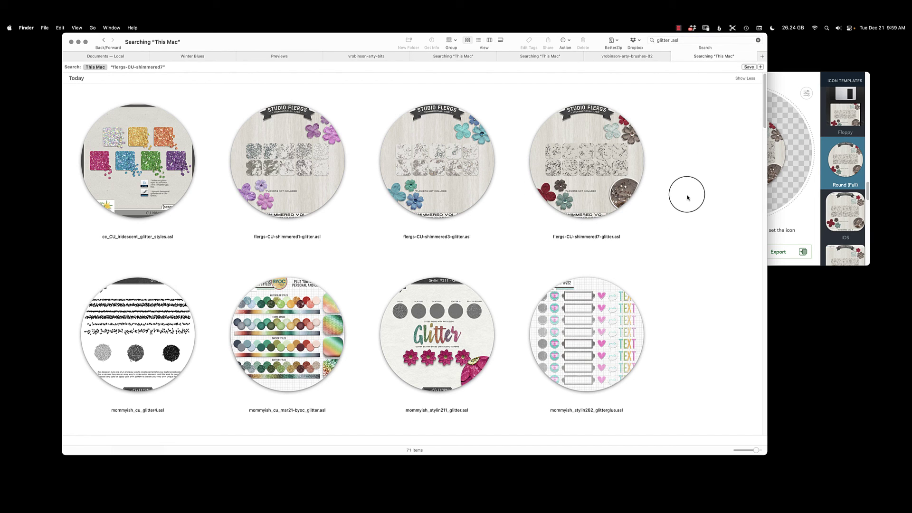